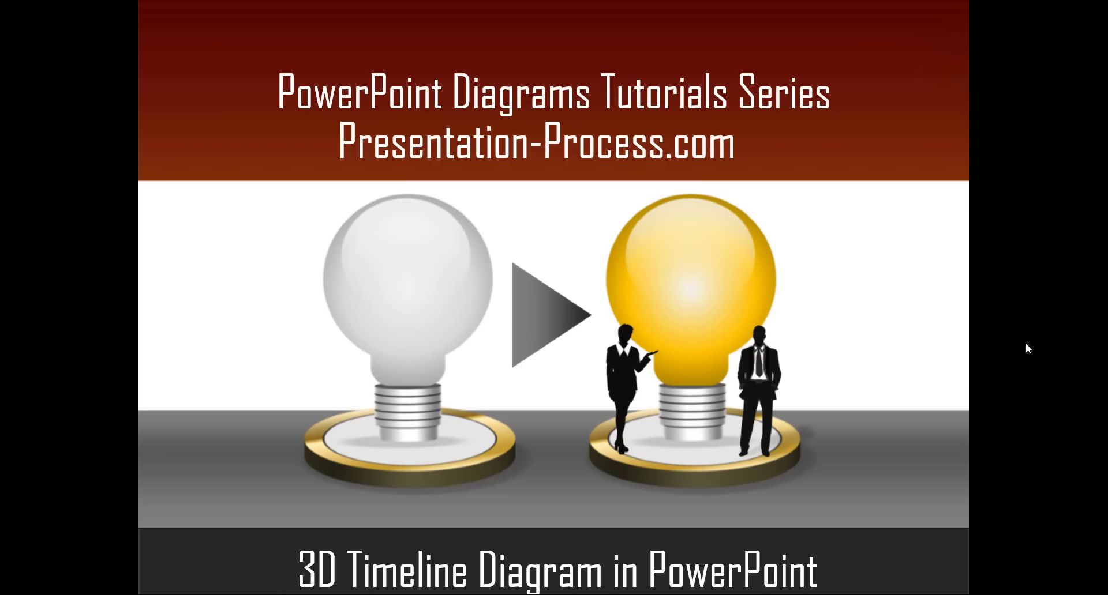
# - Advance the slideshow to the 'Timeline for 5 Years' example with five 3D year cylinders
pyautogui.click(901, 289)
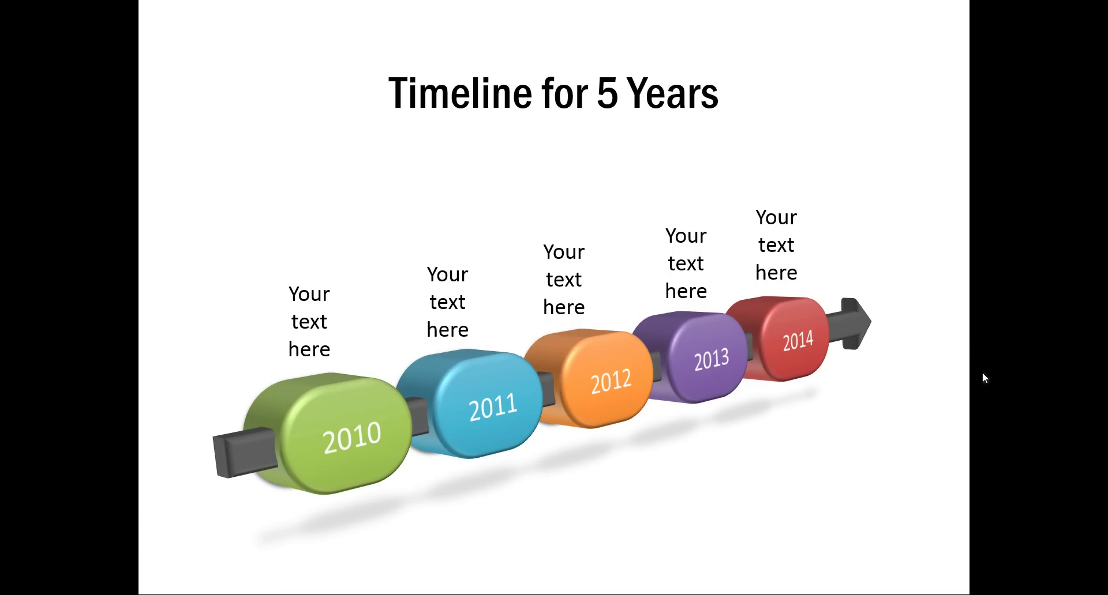
# - Leave the slideshow on the blank slide and draw a long Right Arrow across its lower half
pyautogui.press('Right')
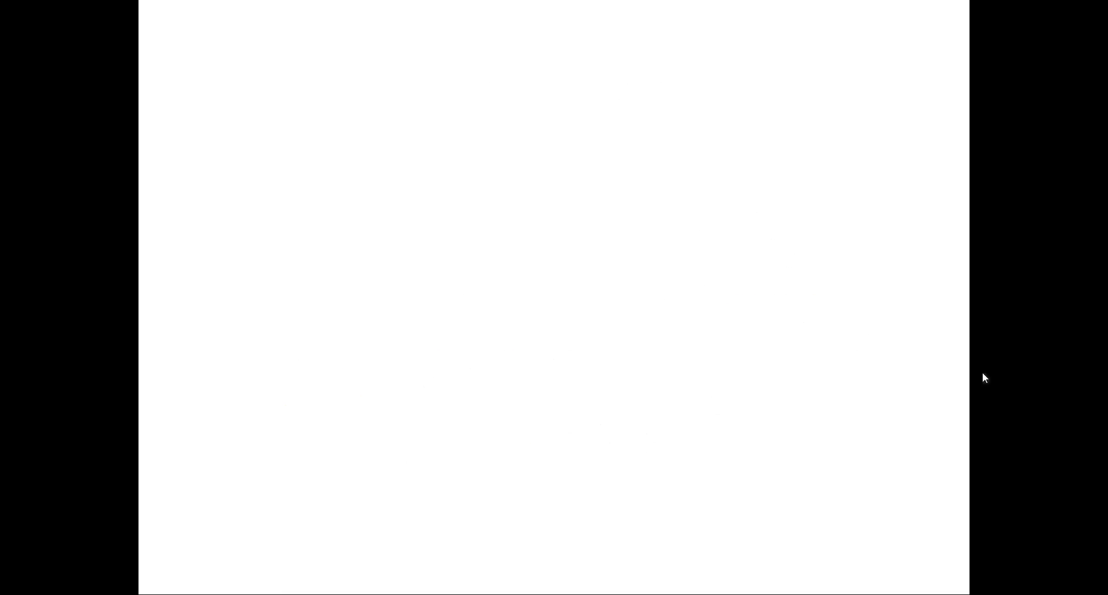
pyautogui.press('Escape')
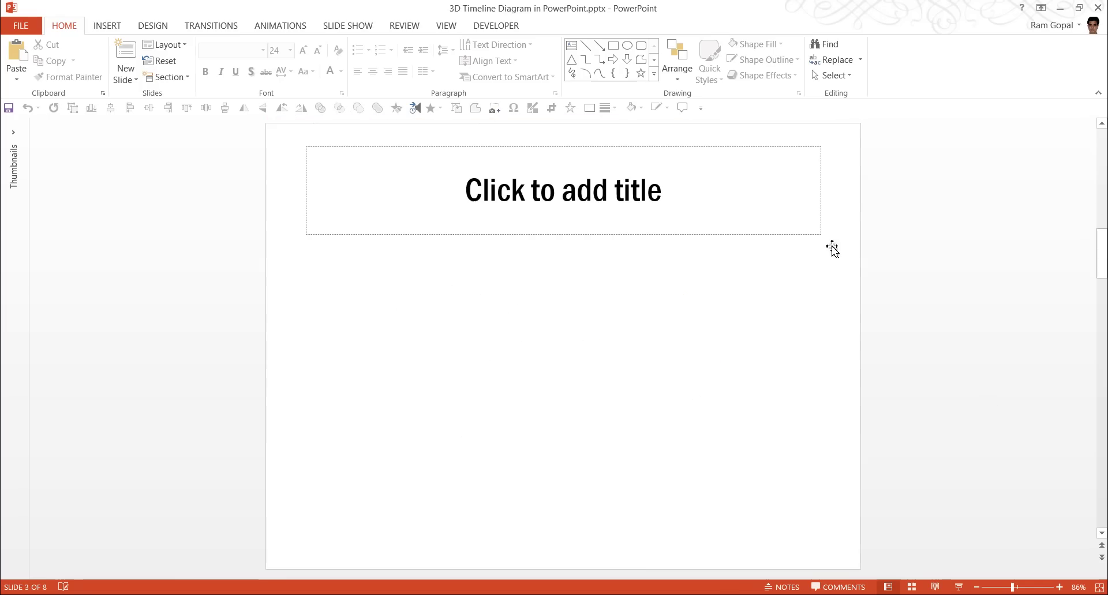
pyautogui.click(654, 73)
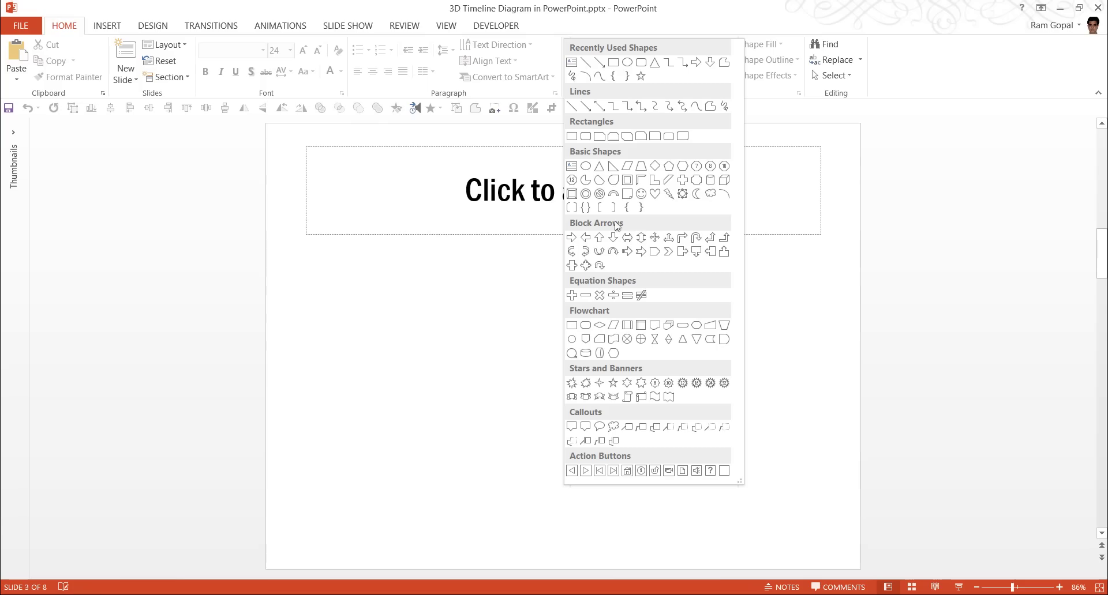
pyautogui.click(571, 238)
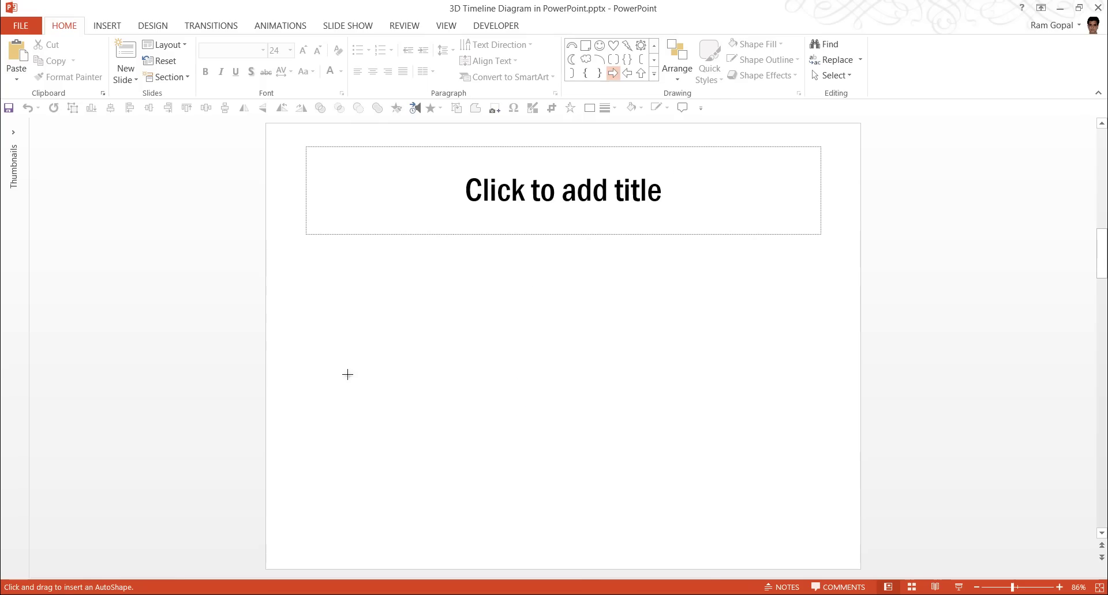
pyautogui.moveTo(347, 375)
pyautogui.mouseDown()
pyautogui.moveTo(698, 462)
pyautogui.moveTo(798, 442)
pyautogui.mouseUp()
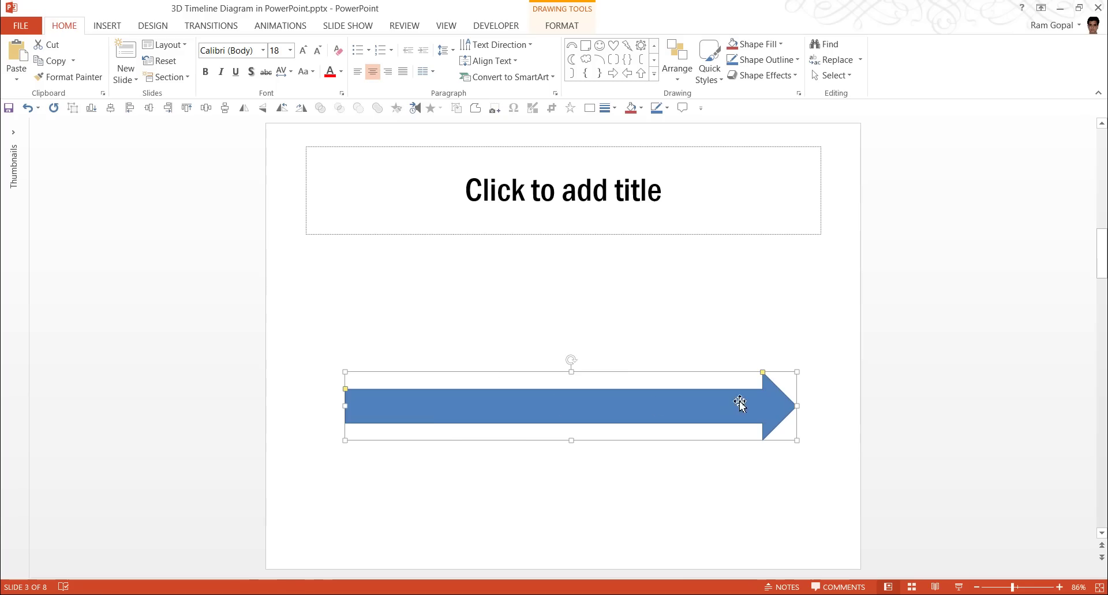
pyautogui.click(831, 356)
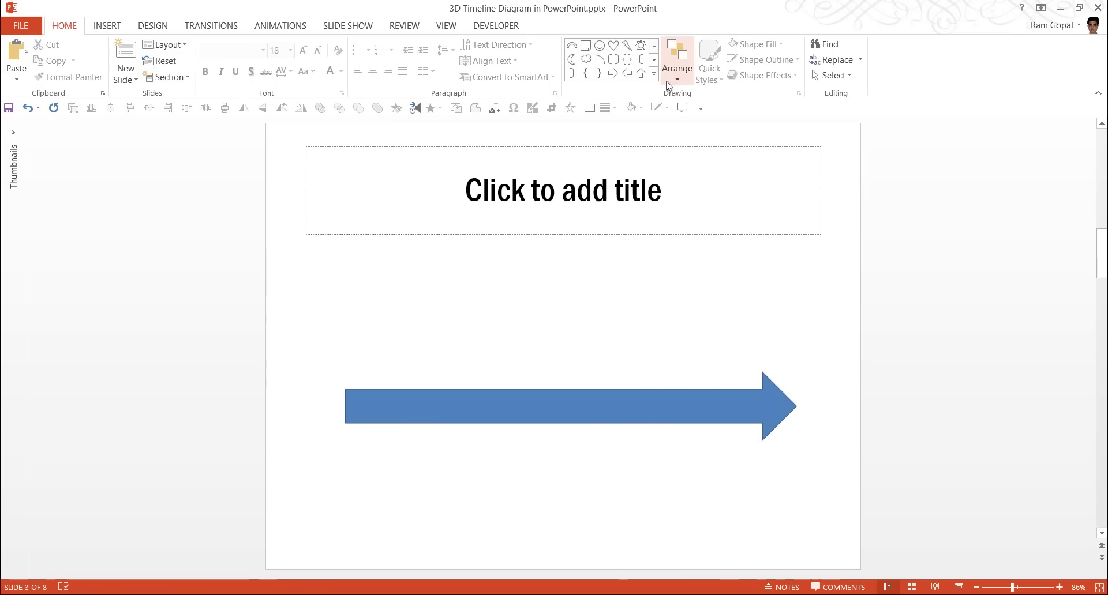
pyautogui.click(653, 74)
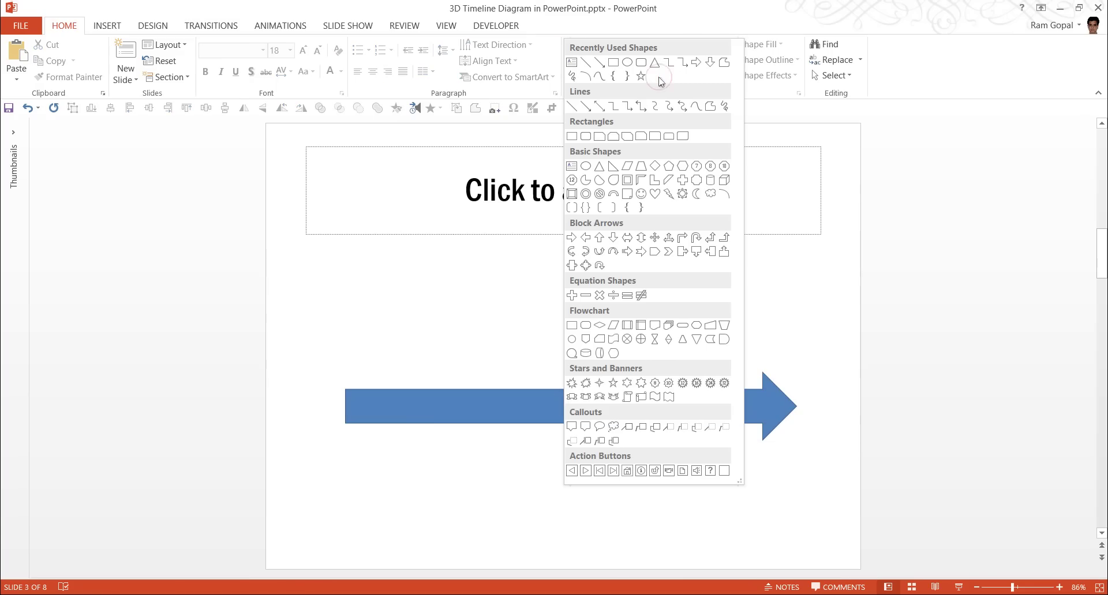
# - Draw a rounded rectangle over the arrow's left end, fully round it into a pill, and shorten it
pyautogui.click(590, 138)
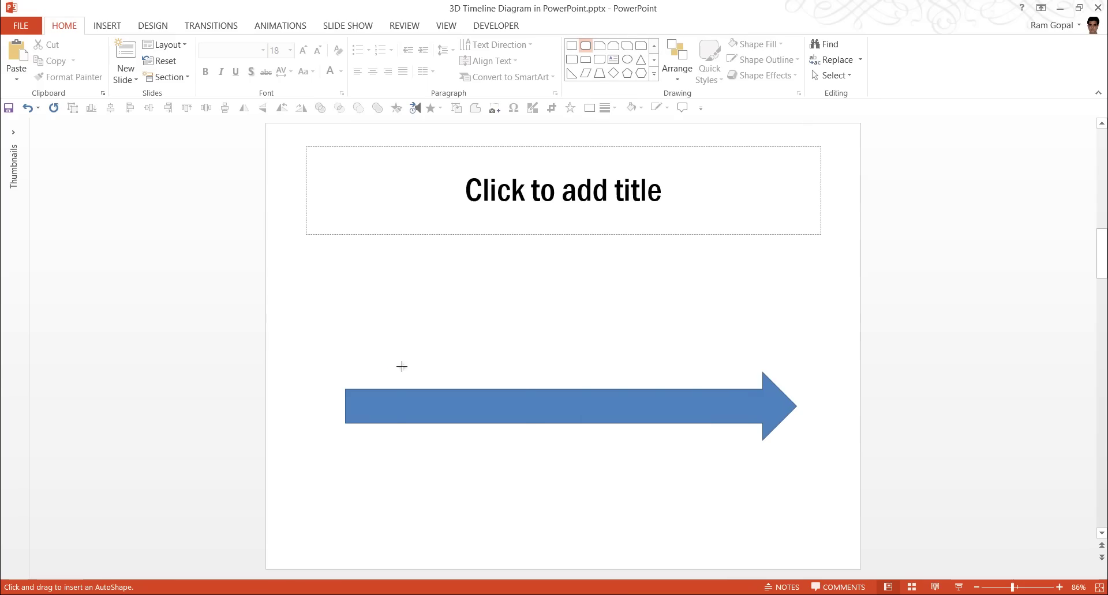
pyautogui.moveTo(402, 366)
pyautogui.mouseDown()
pyautogui.moveTo(537, 458)
pyautogui.moveTo(518, 449)
pyautogui.mouseUp()
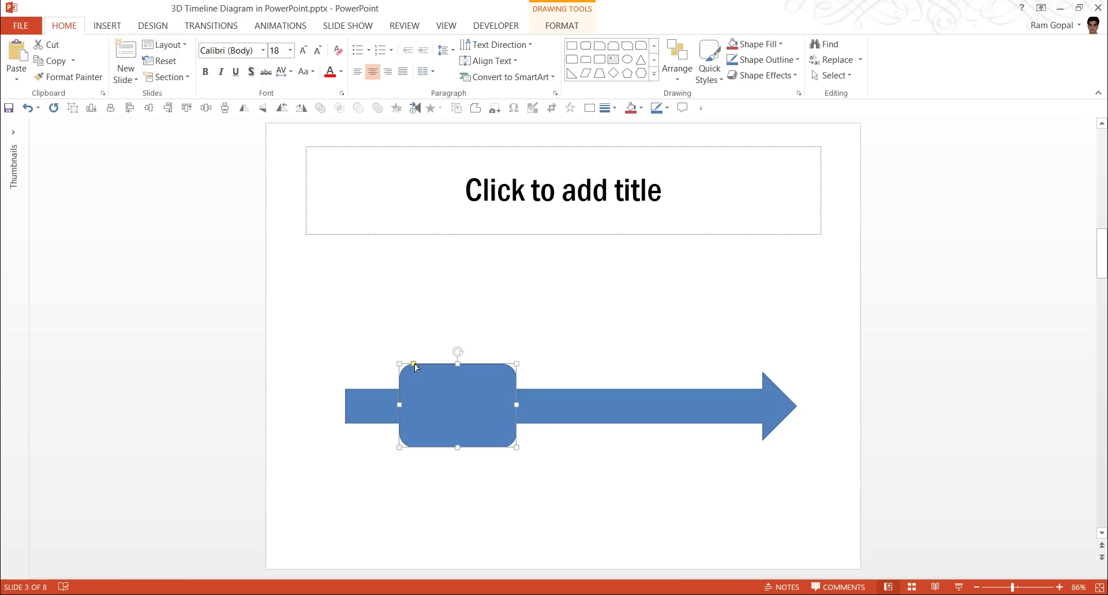
pyautogui.moveTo(415, 365); pyautogui.dragTo(487, 371)
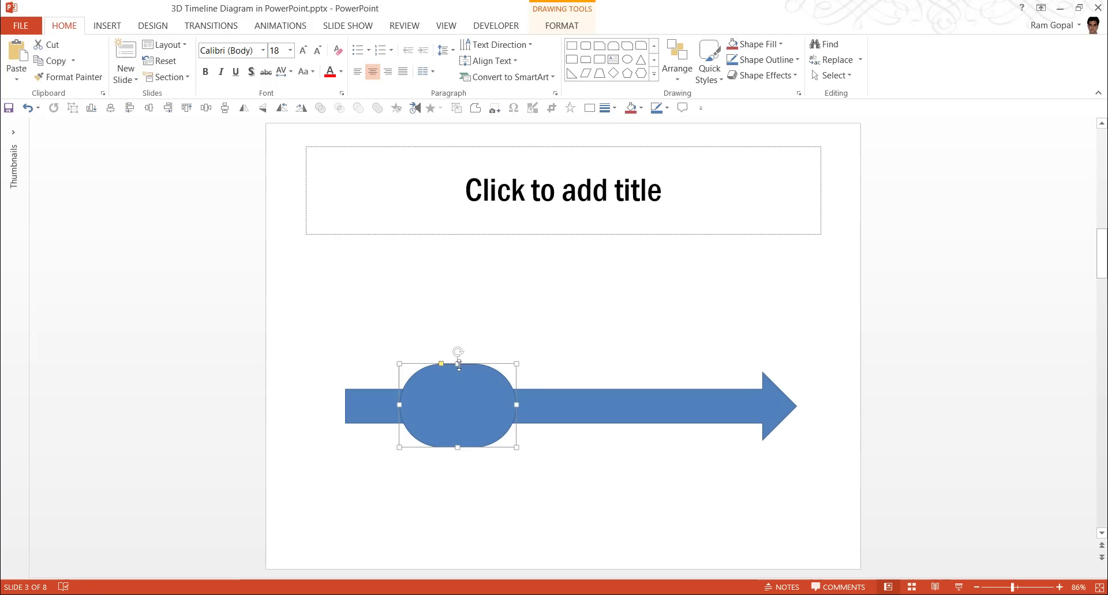
pyautogui.moveTo(456, 364); pyautogui.dragTo(442, 405)
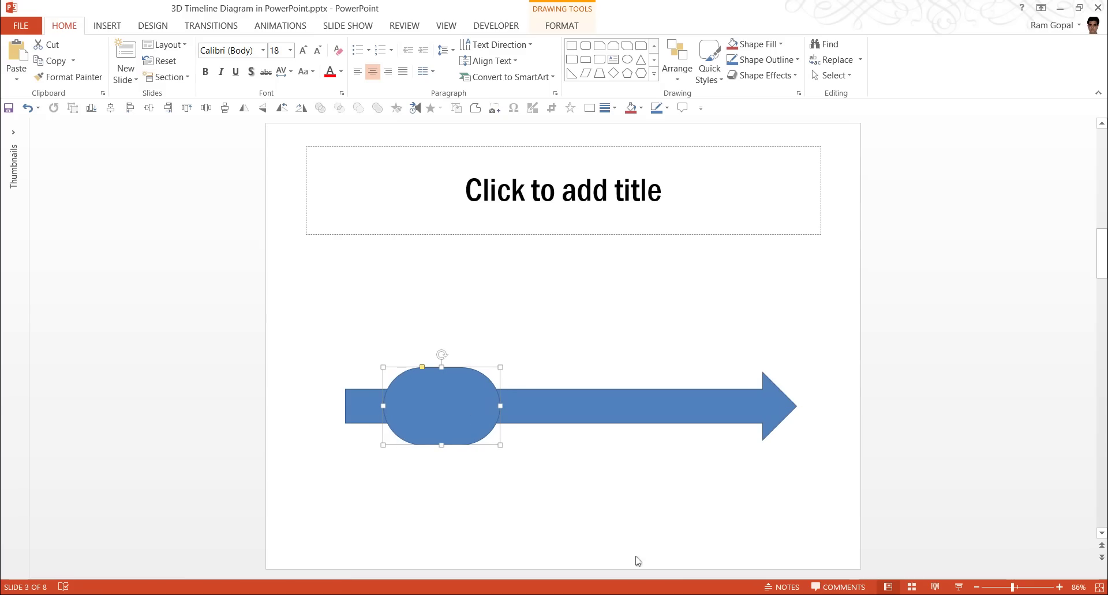
# - Duplicate the pill with Ctrl+D and spread the copies along the arrow
pyautogui.hotkey('ctrl', 'd')
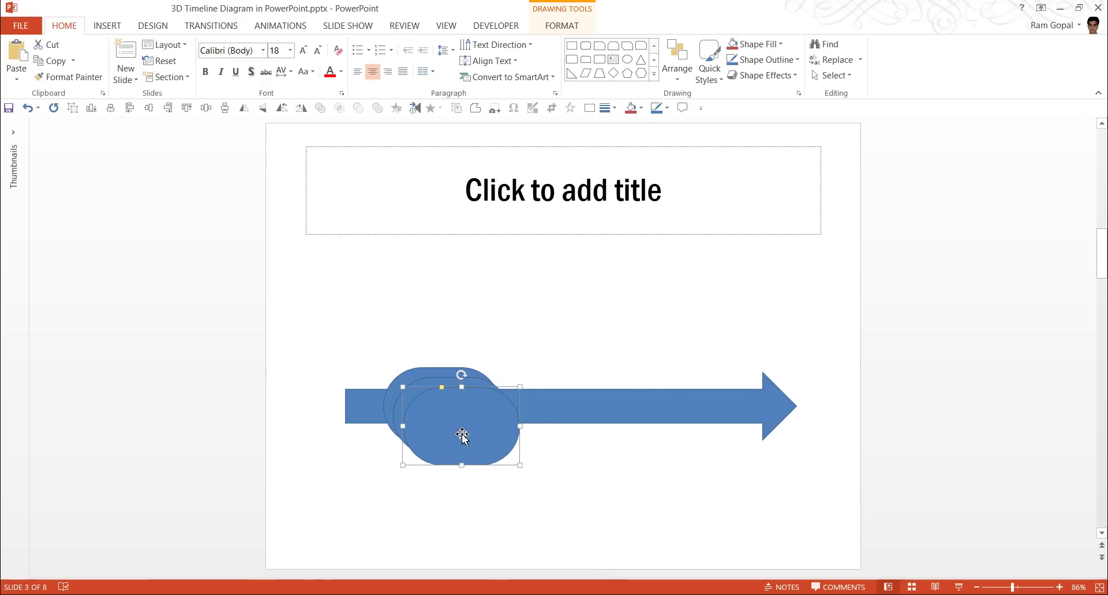
pyautogui.moveTo(456, 428); pyautogui.dragTo(679, 415)
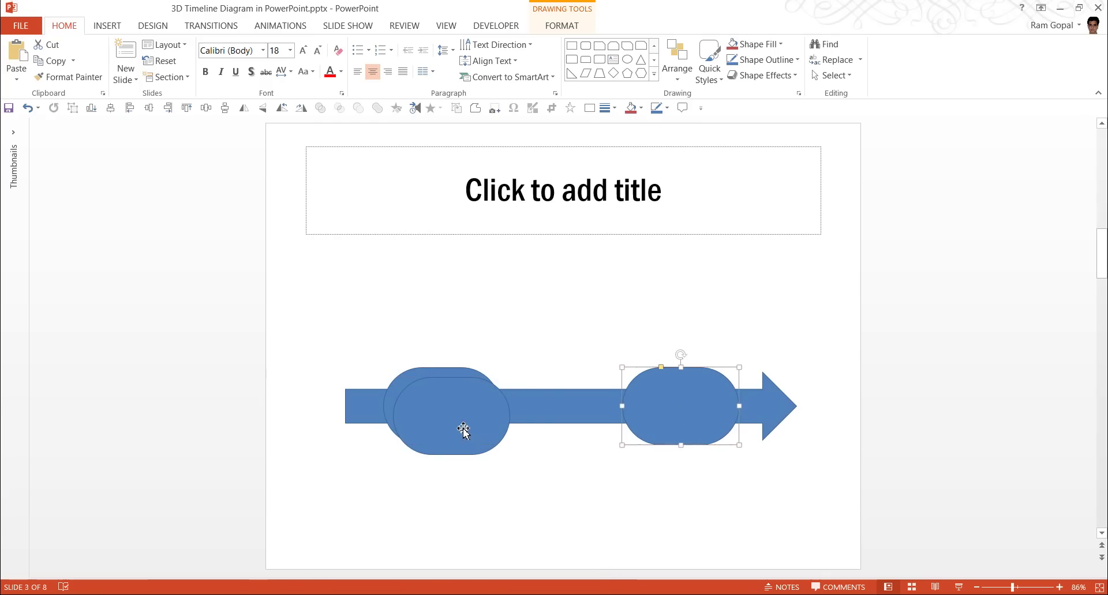
pyautogui.moveTo(462, 431); pyautogui.dragTo(424, 420)
pyautogui.moveTo(591, 415); pyautogui.dragTo(564, 413)
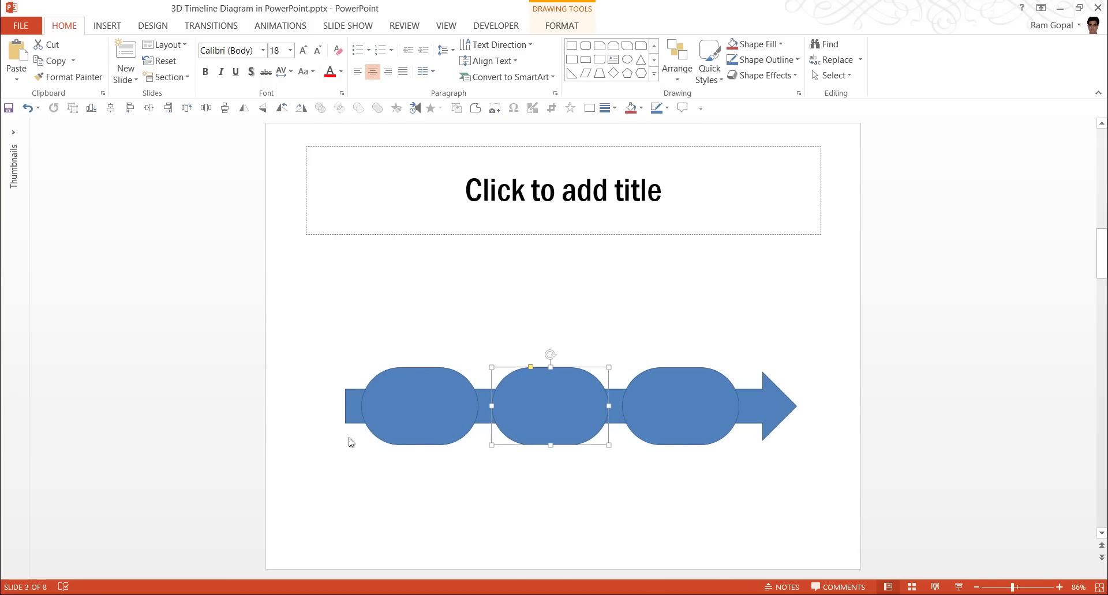
# - Lengthen the arrow leftward, even out the three pills' spacing, and select them all
pyautogui.click(353, 406)
pyautogui.moveTo(345, 406); pyautogui.dragTo(308, 410)
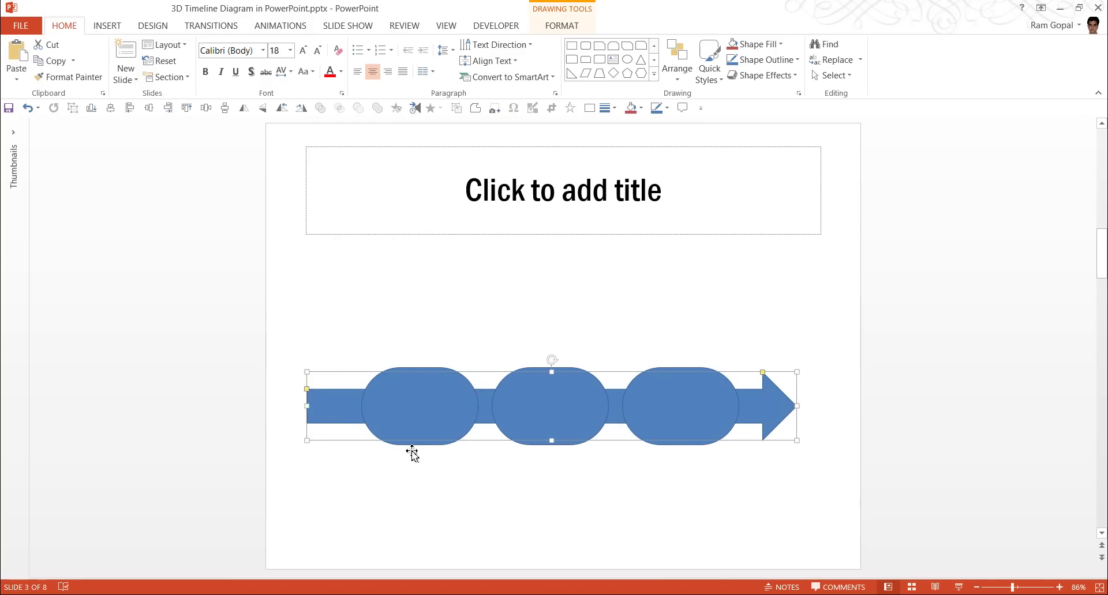
pyautogui.click(413, 452)
pyautogui.moveTo(410, 421); pyautogui.dragTo(381, 415)
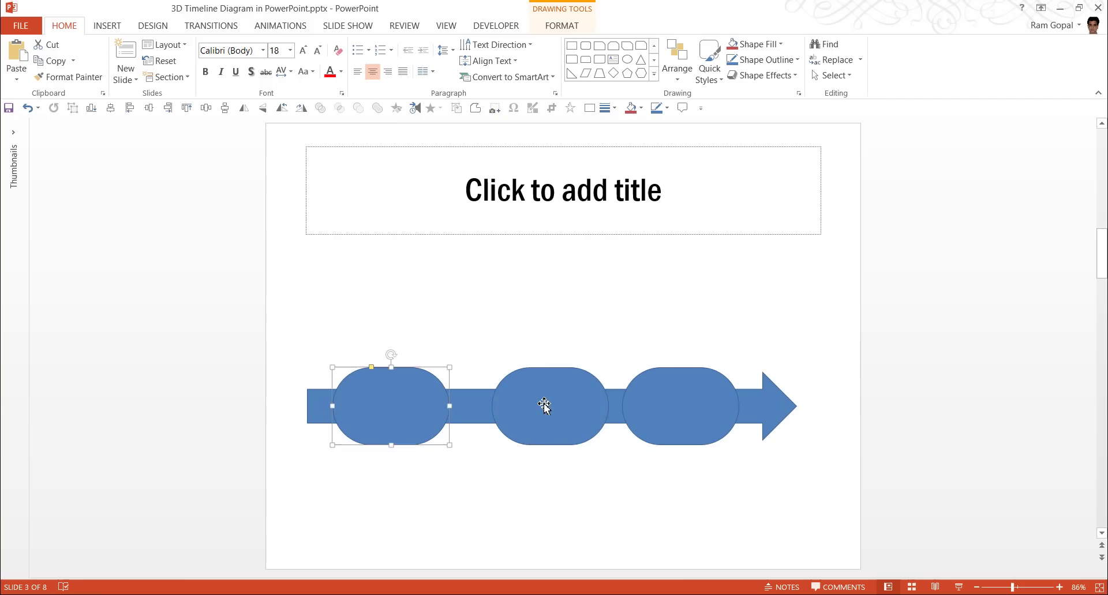
pyautogui.moveTo(544, 406)
pyautogui.mouseDown()
pyautogui.moveTo(517, 404)
pyautogui.moveTo(530, 405)
pyautogui.mouseUp()
pyautogui.moveTo(742, 502); pyautogui.dragTo(317, 312)
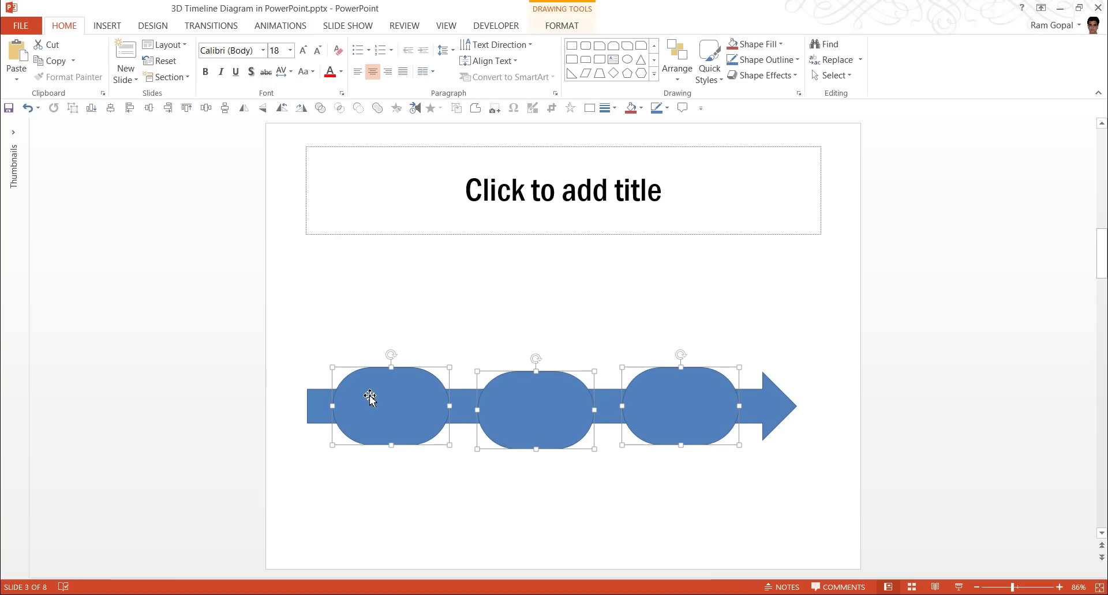
# - Align the pills and arrow on their vertical middles, undoing an accidental centre alignment
pyautogui.keyDown('shift'); pyautogui.click(784, 406); pyautogui.keyUp('shift')
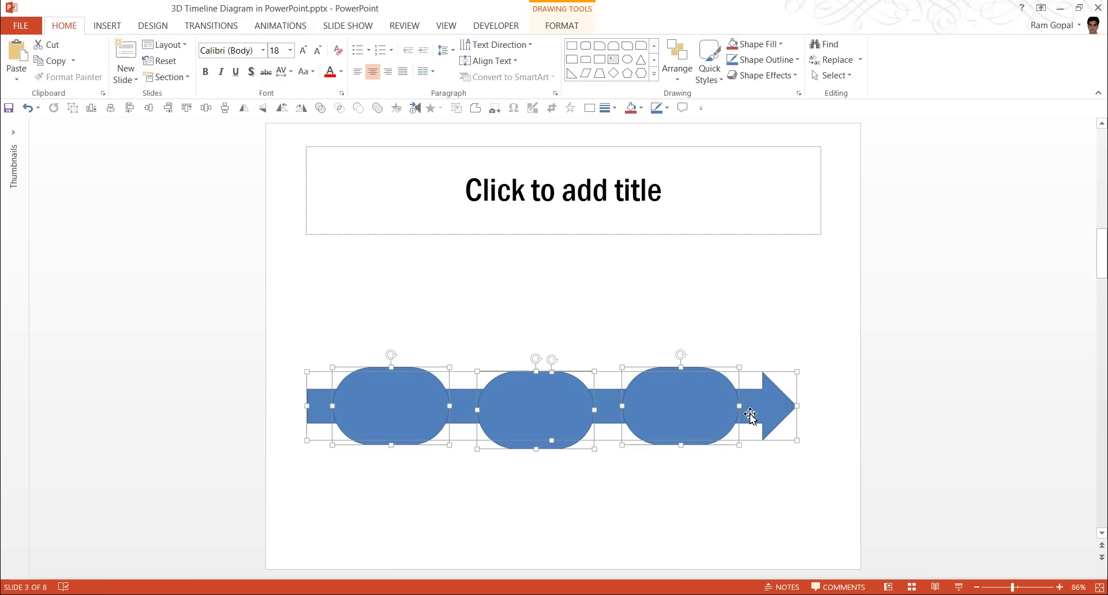
pyautogui.click(677, 61)
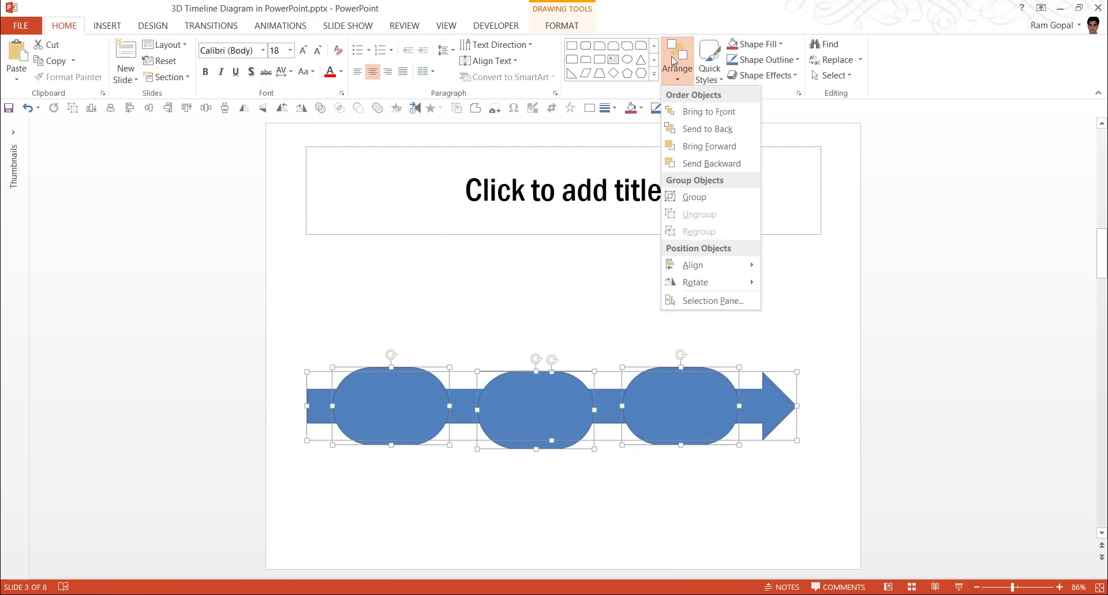
pyautogui.moveTo(695, 265)
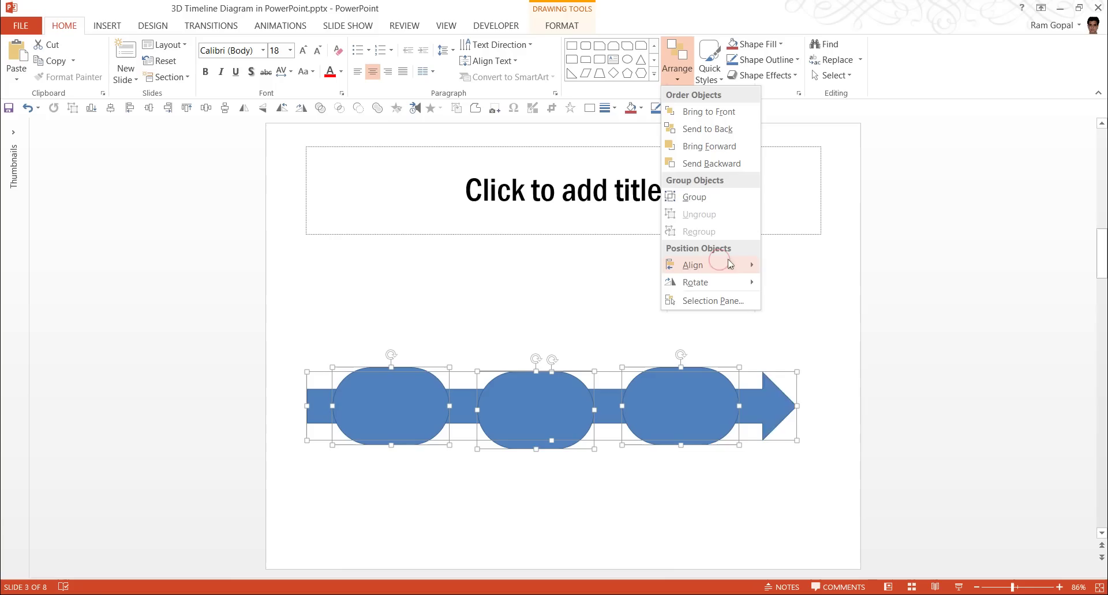
pyautogui.click(824, 285)
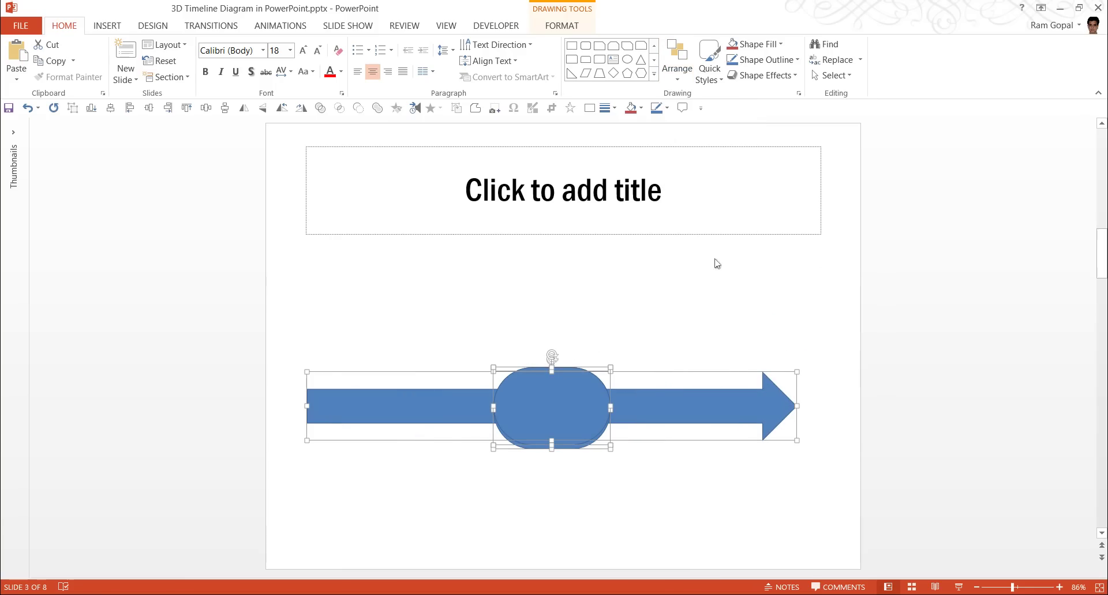
pyautogui.hotkey('ctrl', 'z')
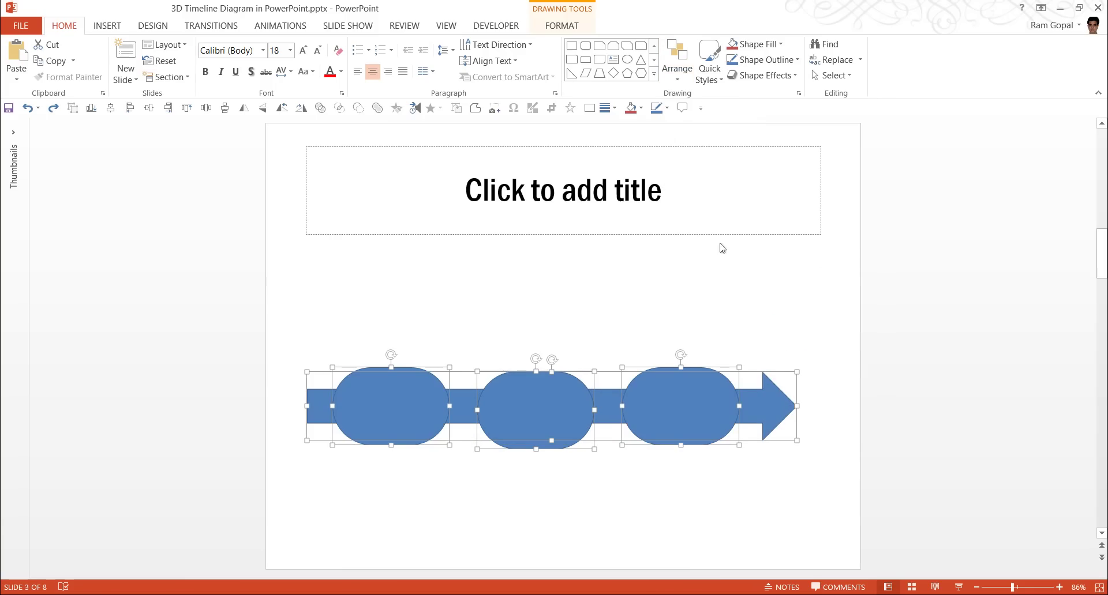
pyautogui.click(687, 69)
pyautogui.moveTo(710, 265)
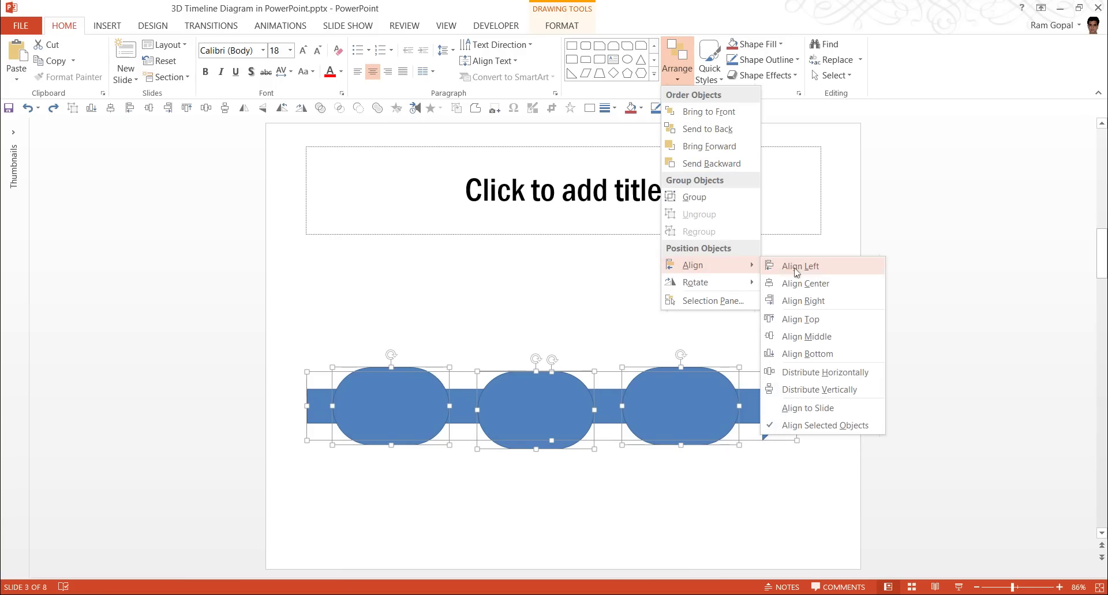
pyautogui.click(813, 339)
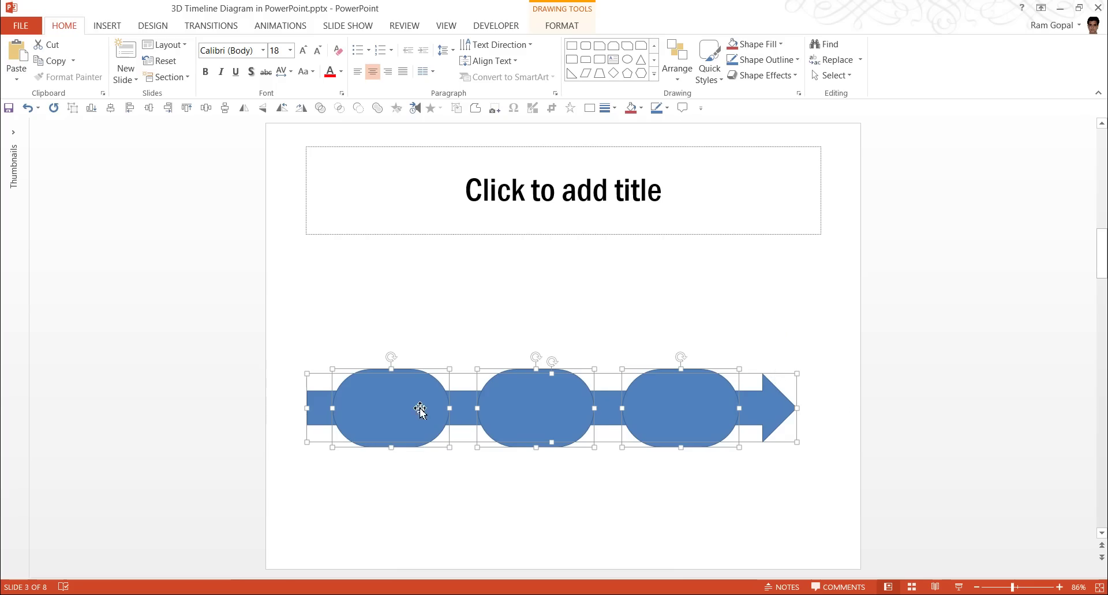
pyautogui.click(840, 410)
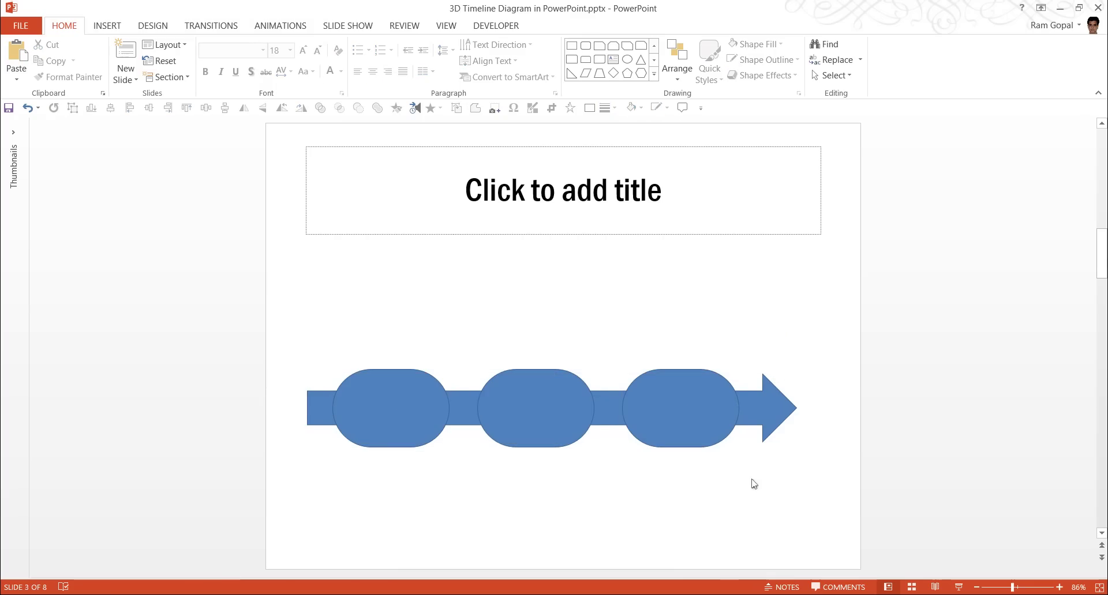
# - Distribute the three pills horizontally so they are evenly spaced
pyautogui.moveTo(755, 490); pyautogui.dragTo(330, 313)
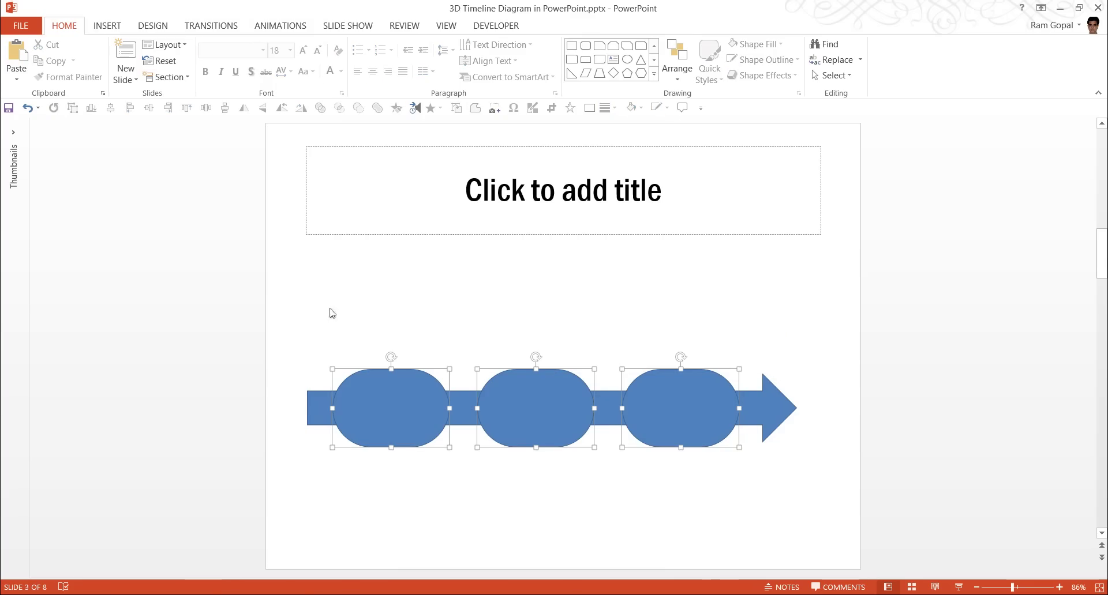
pyautogui.click(677, 61)
pyautogui.moveTo(702, 265)
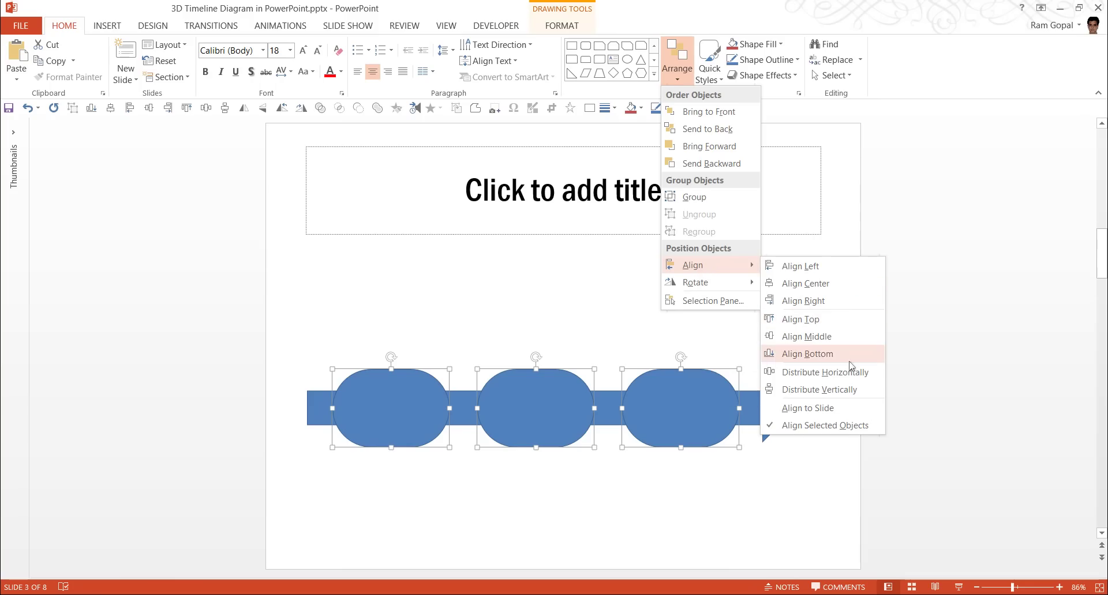
pyautogui.click(825, 372)
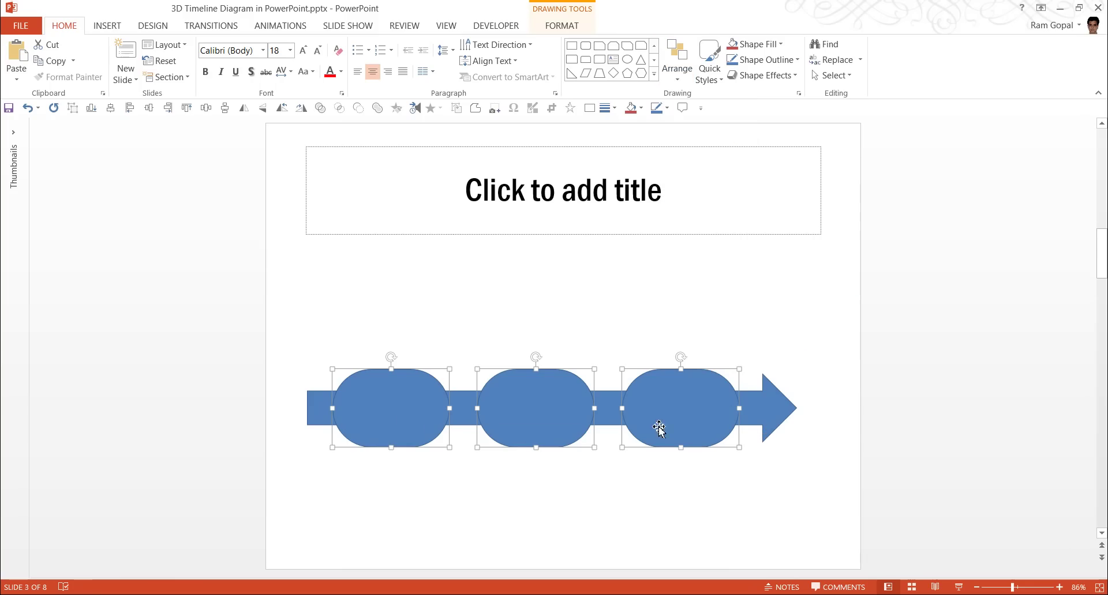
pyautogui.click(739, 494)
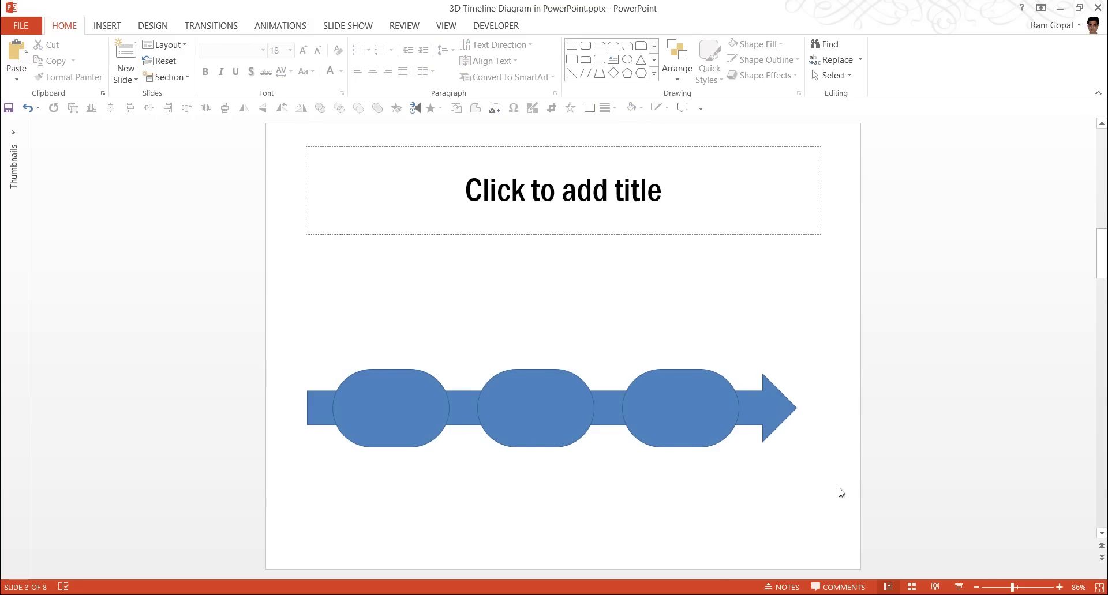
# - Fill the arrow dark grey and set its outline to No Outline
pyautogui.click(768, 411)
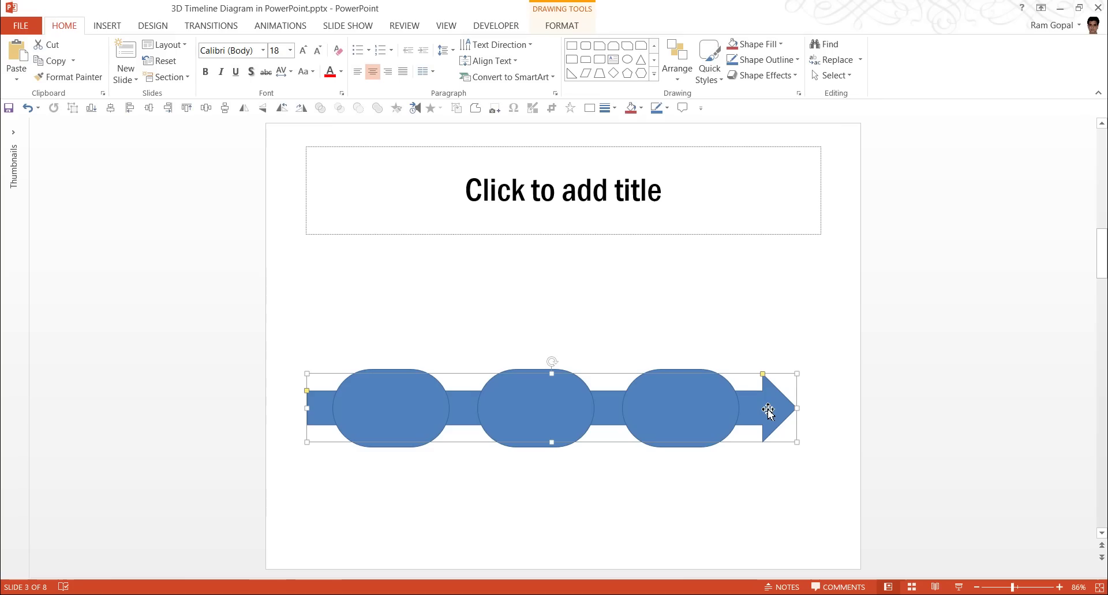
pyautogui.click(756, 45)
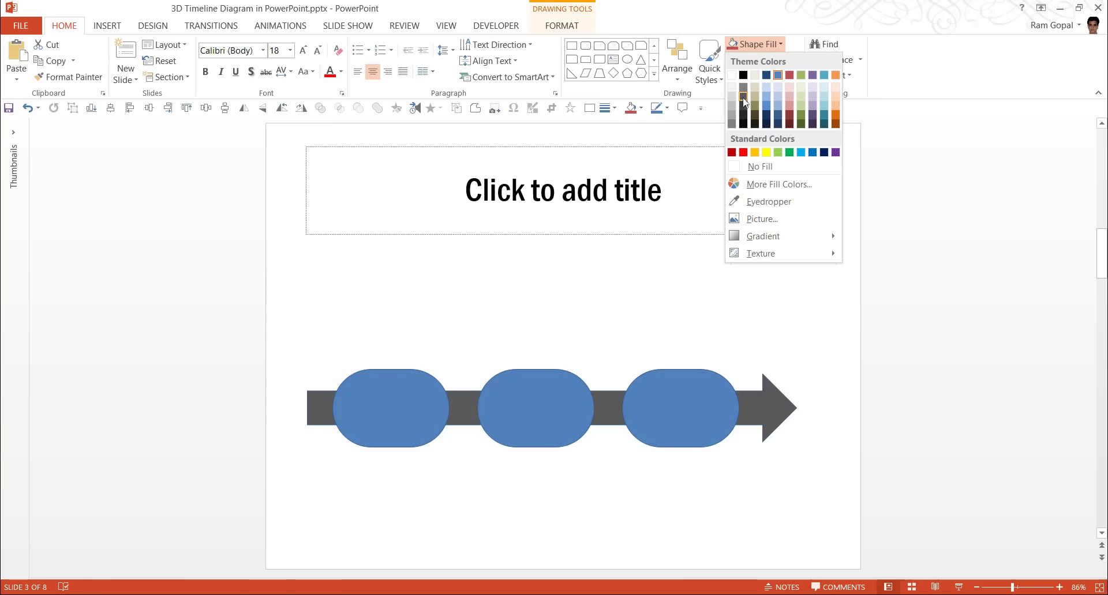
pyautogui.click(743, 106)
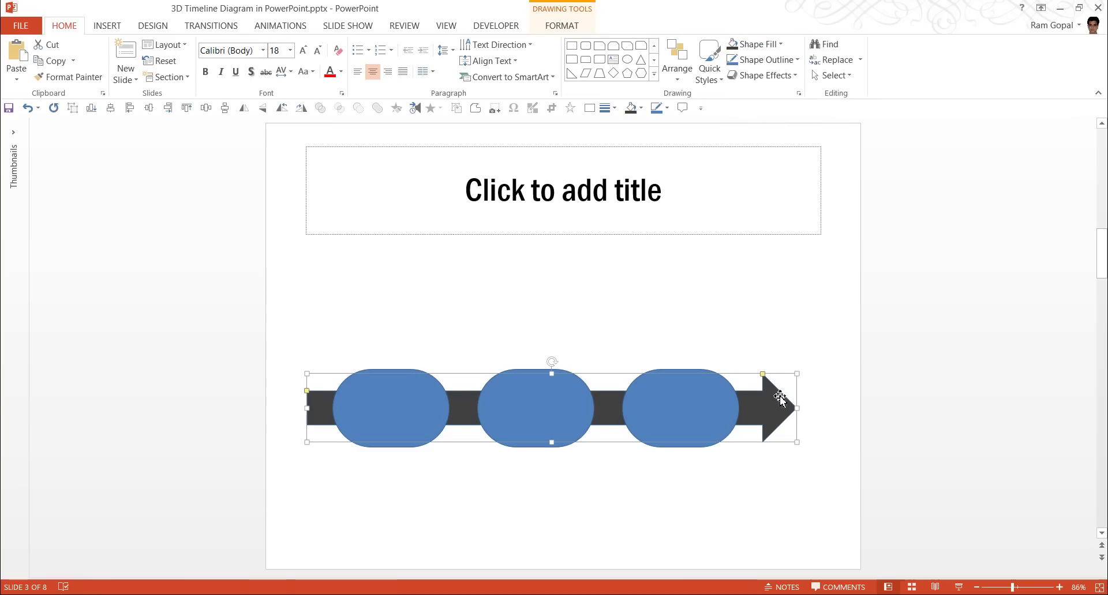
pyautogui.click(773, 60)
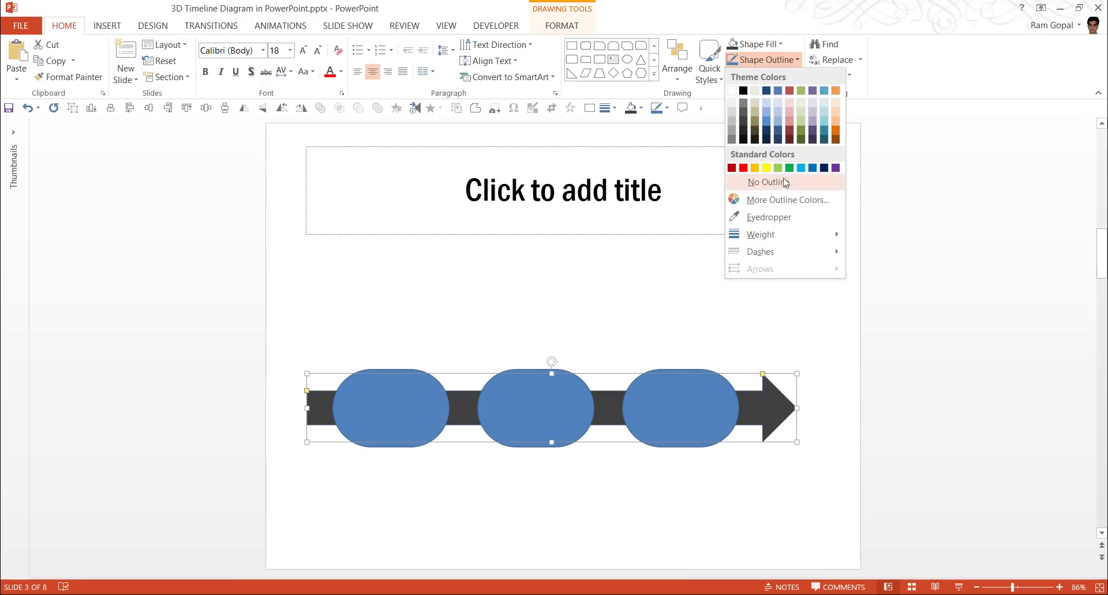
pyautogui.click(757, 179)
pyautogui.click(733, 524)
# - Select the third capsule and expand the Format tab's Shape Styles gallery
pyautogui.click(708, 402)
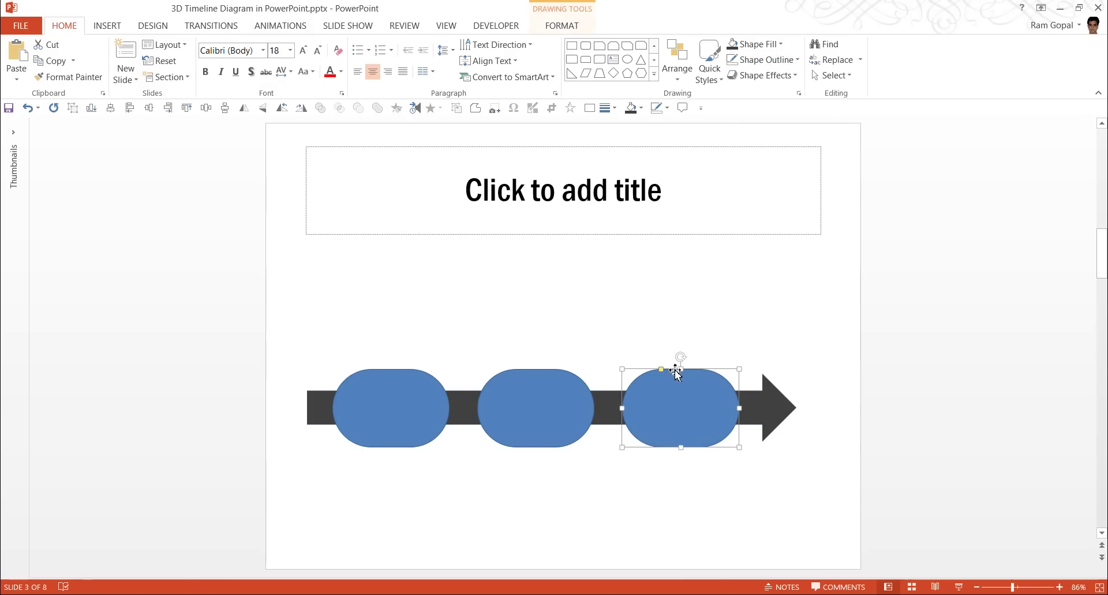
pyautogui.click(545, 28)
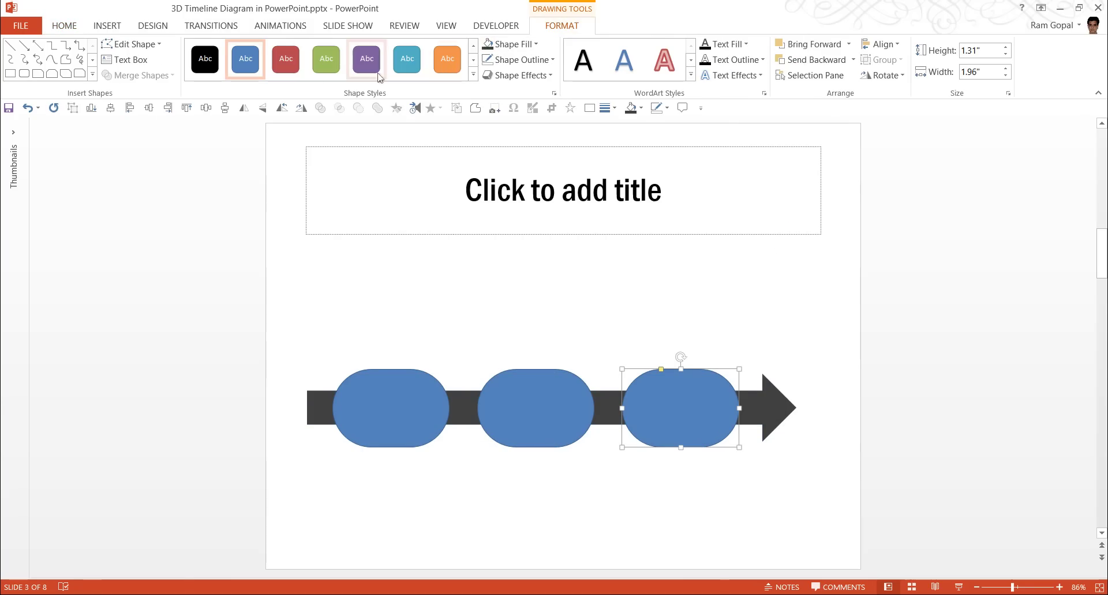
pyautogui.click(475, 76)
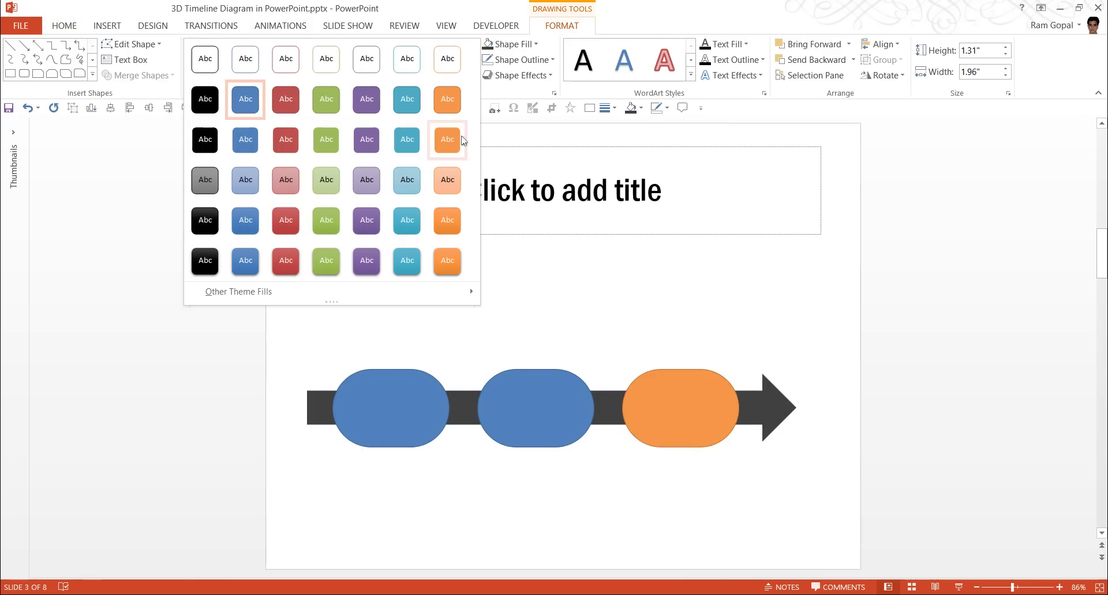
# - Apply Moderate Effect styles: aqua to the third capsule, blue to the middle, green to the first
pyautogui.click(417, 232)
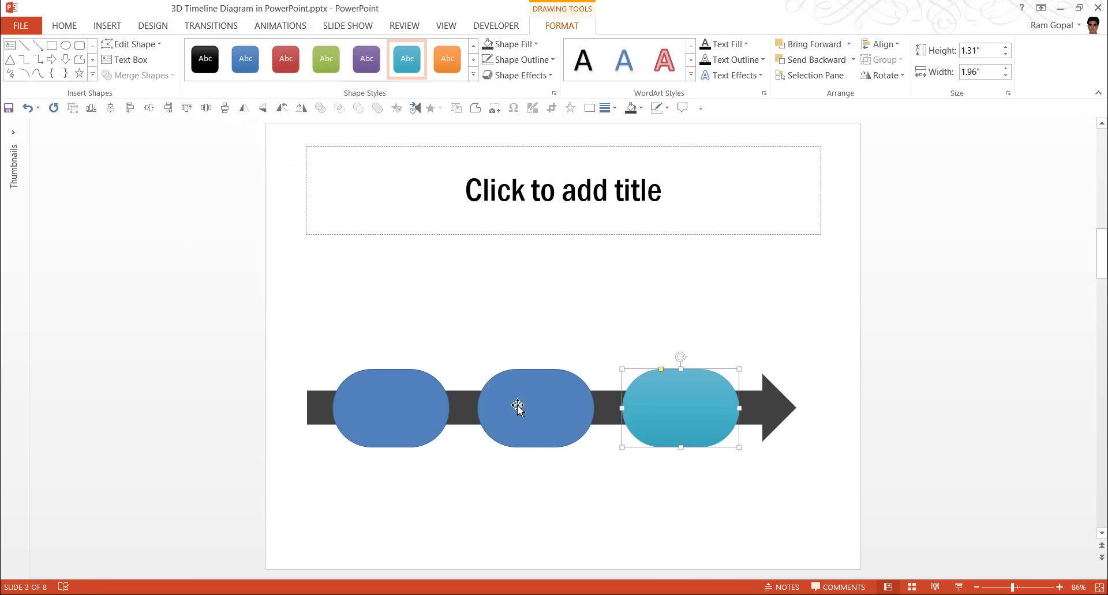
pyautogui.click(514, 408)
pyautogui.click(475, 76)
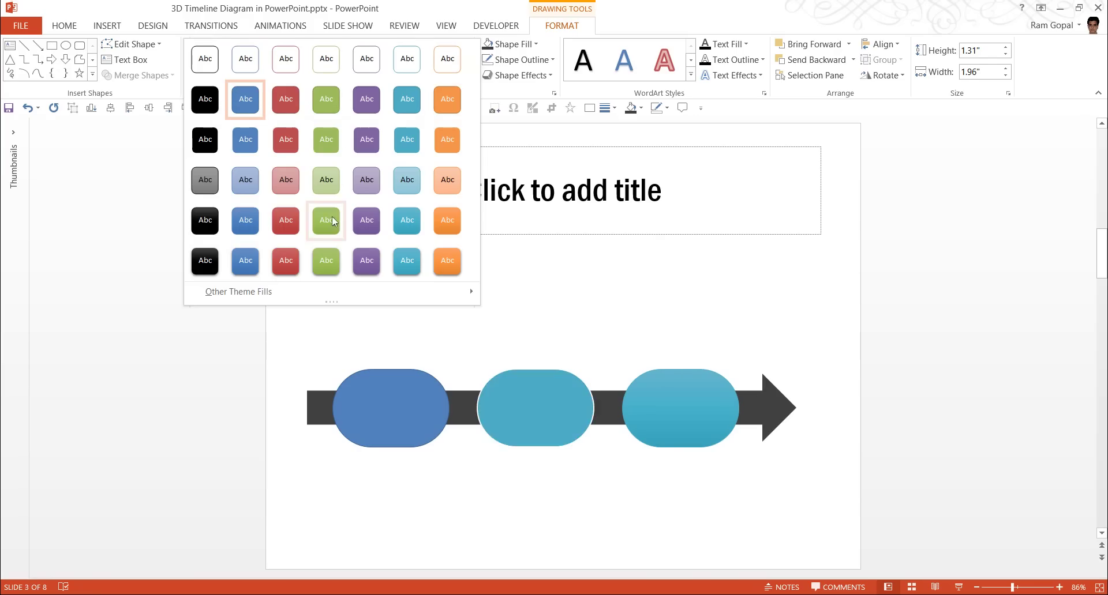
pyautogui.click(250, 228)
pyautogui.click(377, 387)
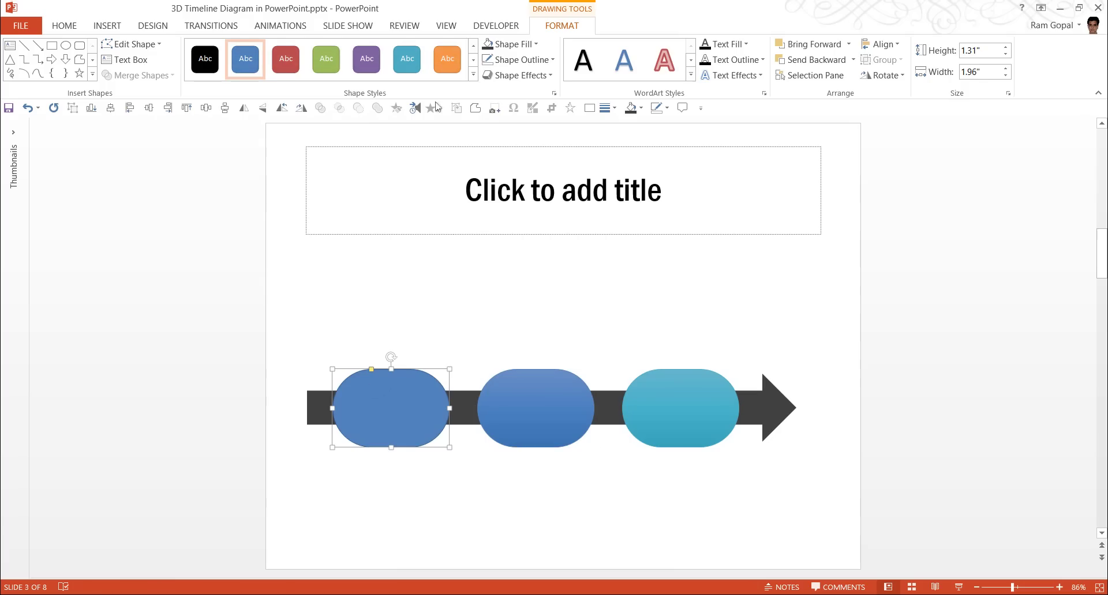
pyautogui.click(473, 74)
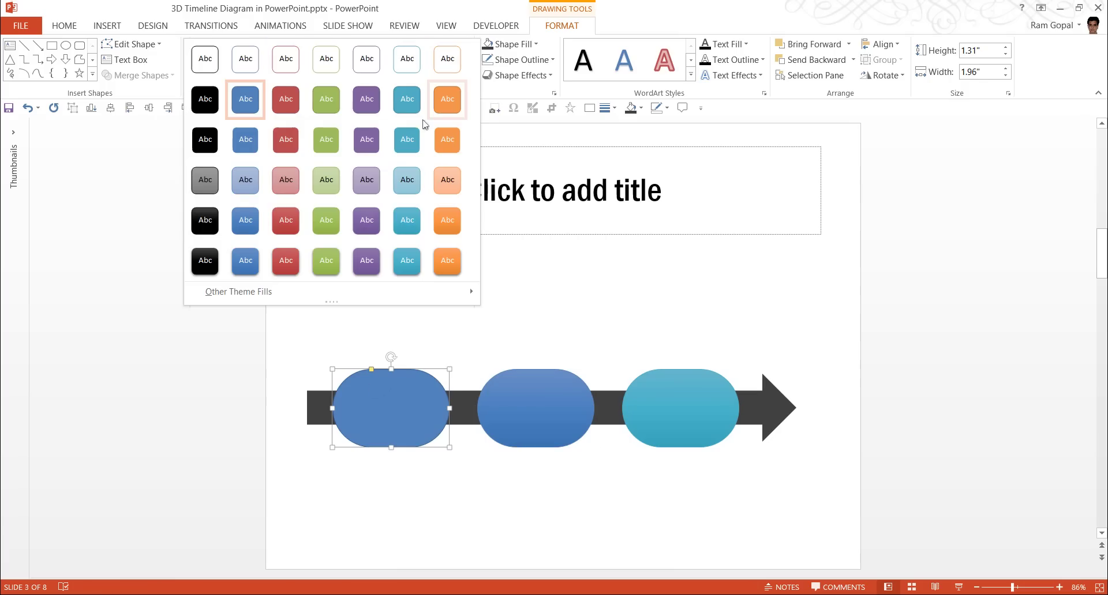
pyautogui.click(338, 231)
pyautogui.click(782, 487)
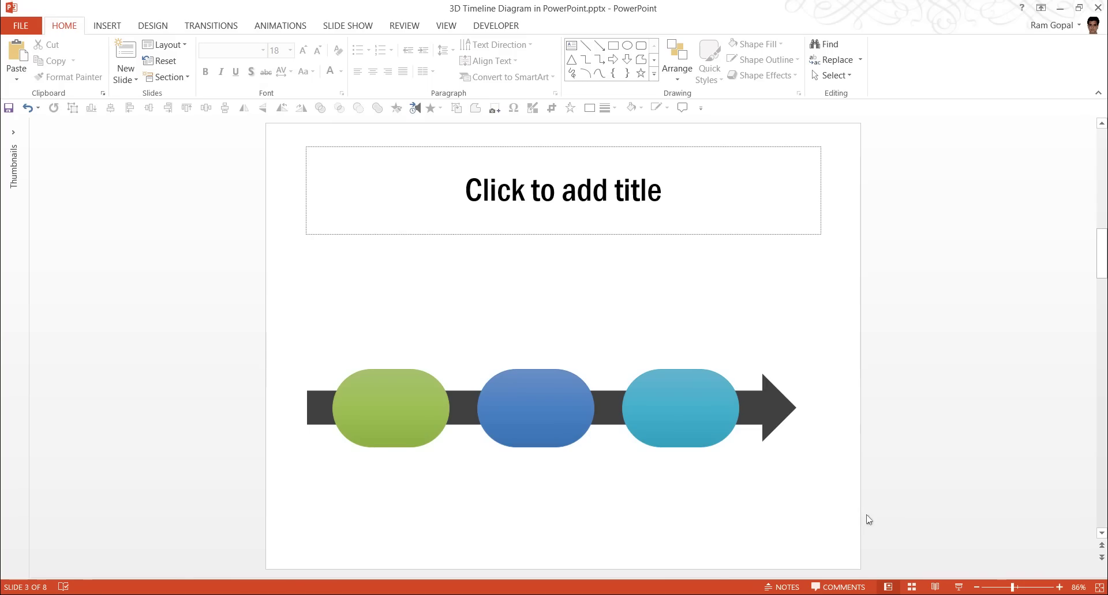
# - Type 2012 into the green capsule and format it as Arial Black, enlarged to 28 pt
pyautogui.click(422, 403)
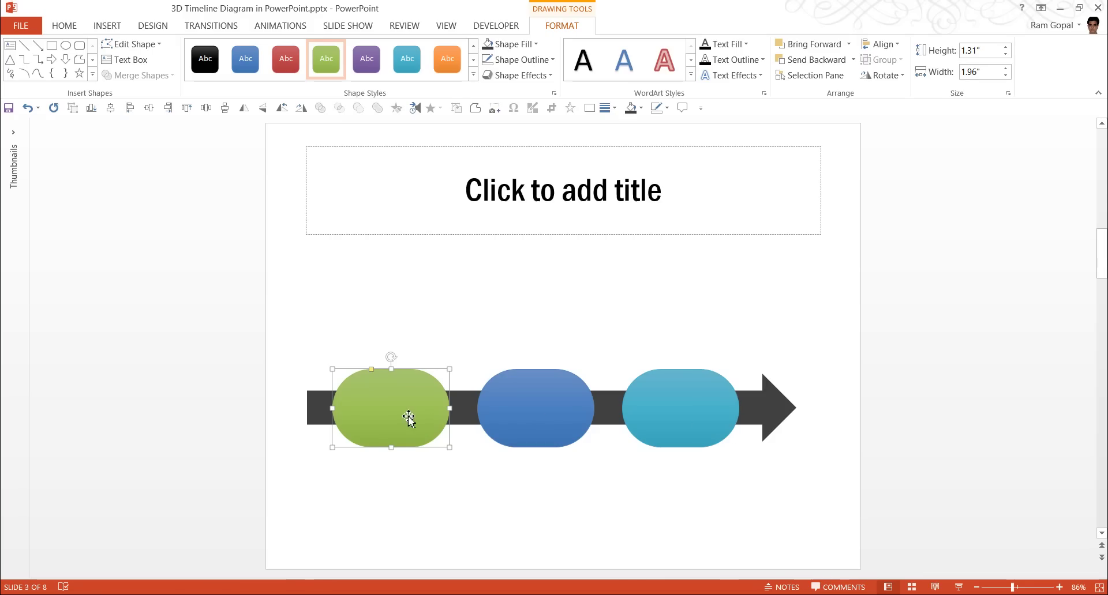
pyautogui.write('2012')
pyautogui.press('Escape')
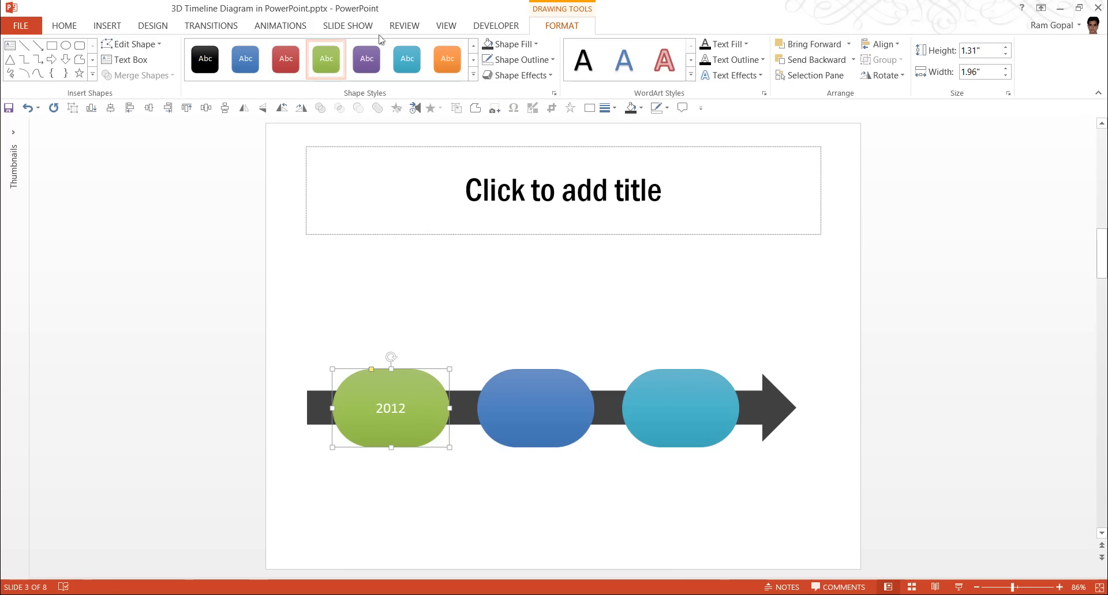
pyautogui.click(64, 26)
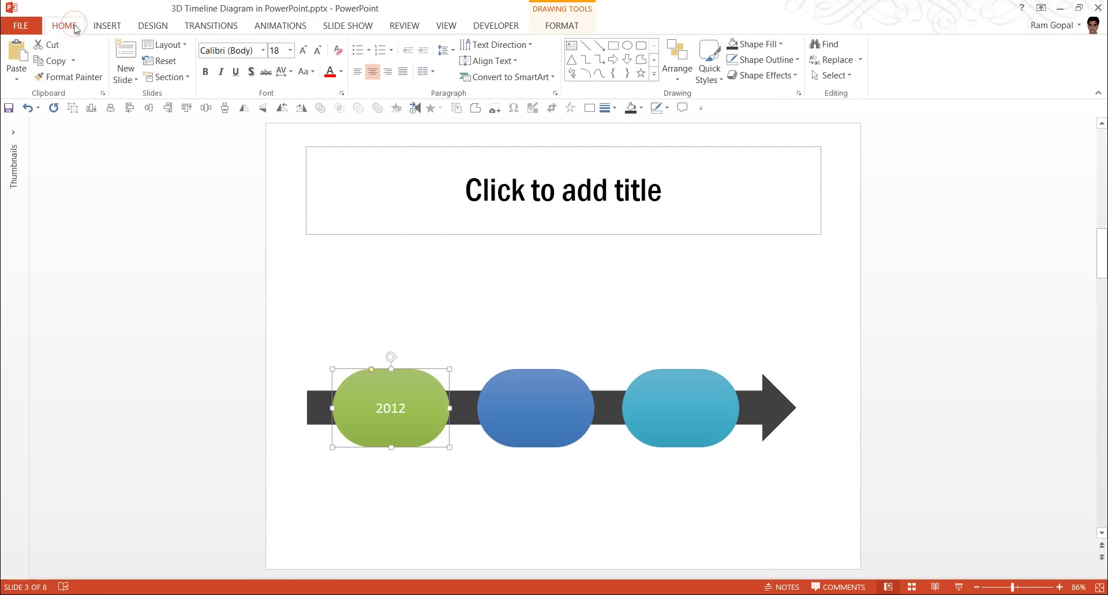
pyautogui.click(265, 51)
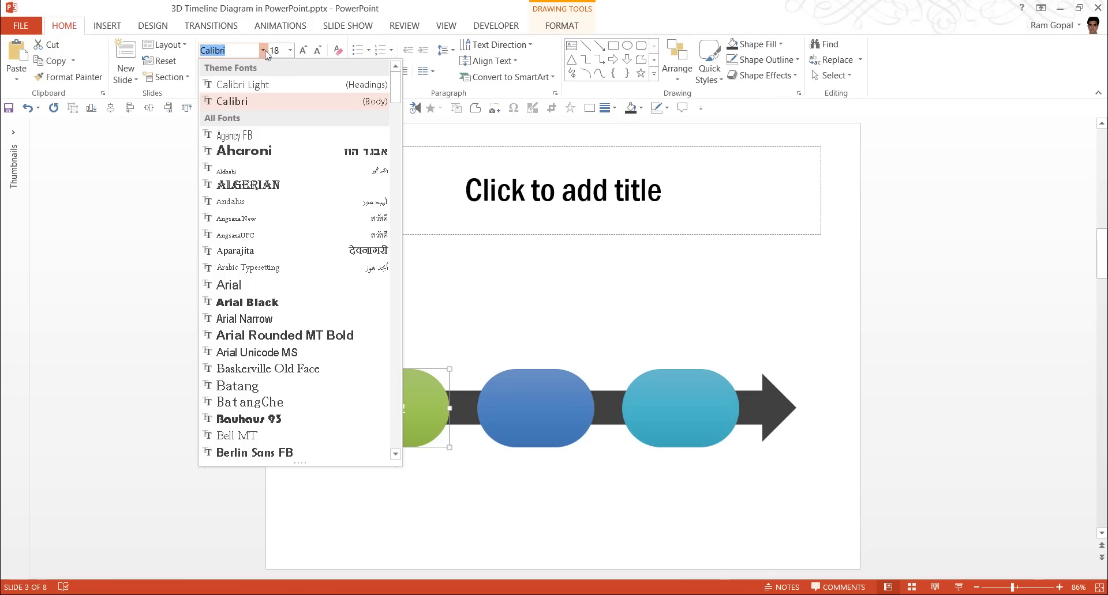
pyautogui.click(247, 303)
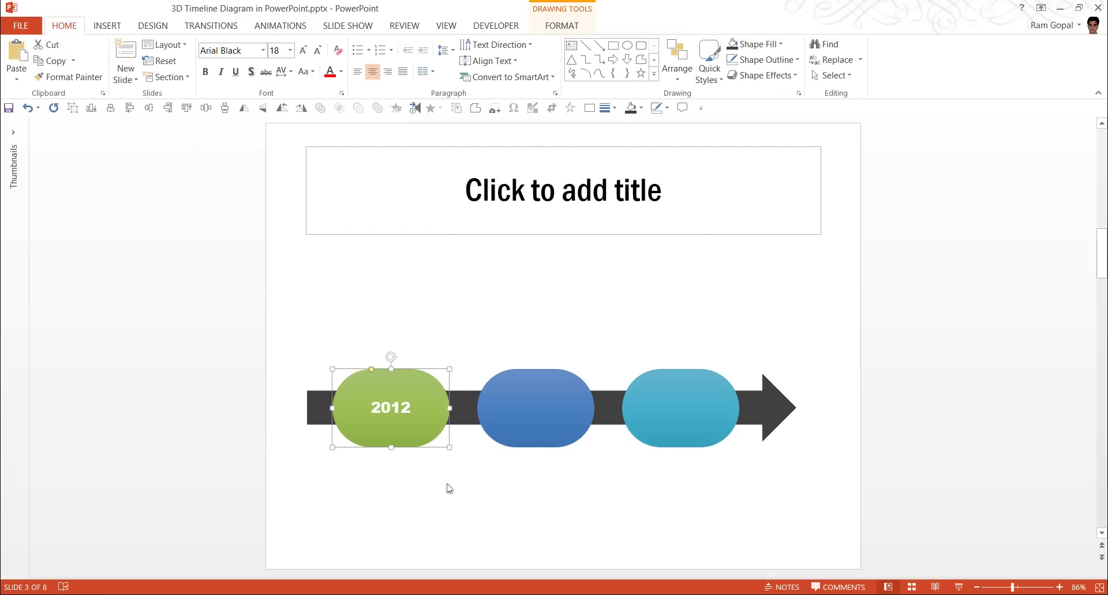
pyautogui.click(307, 53)
pyautogui.click(307, 53)
pyautogui.click(307, 53)
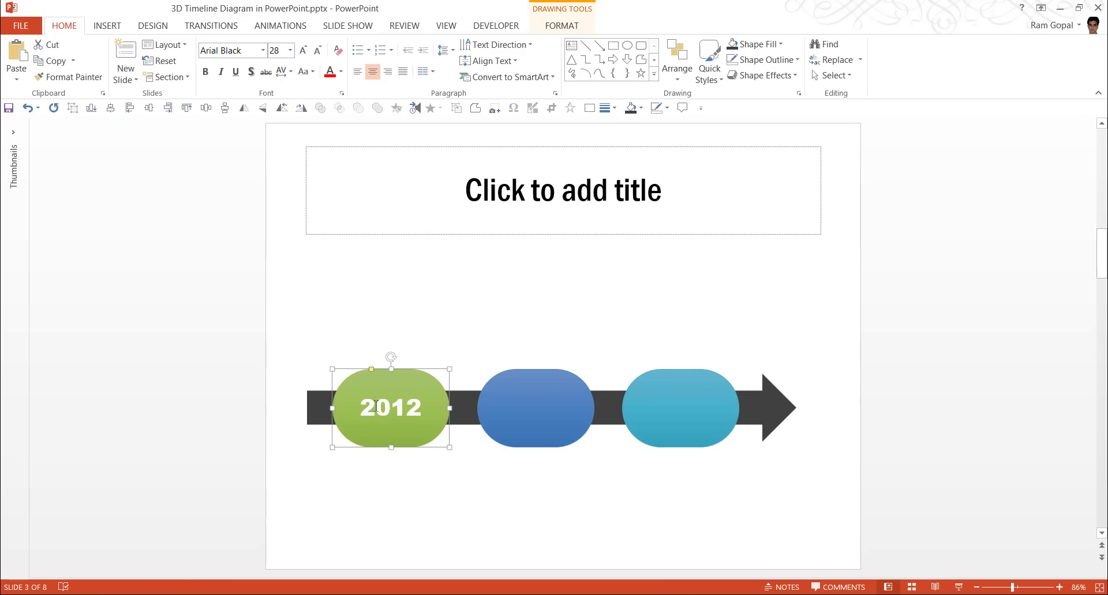
# - Type 2013 and 2014 into the blue and aqua capsules and set both to 28 pt Arial Black
pyautogui.click(568, 408)
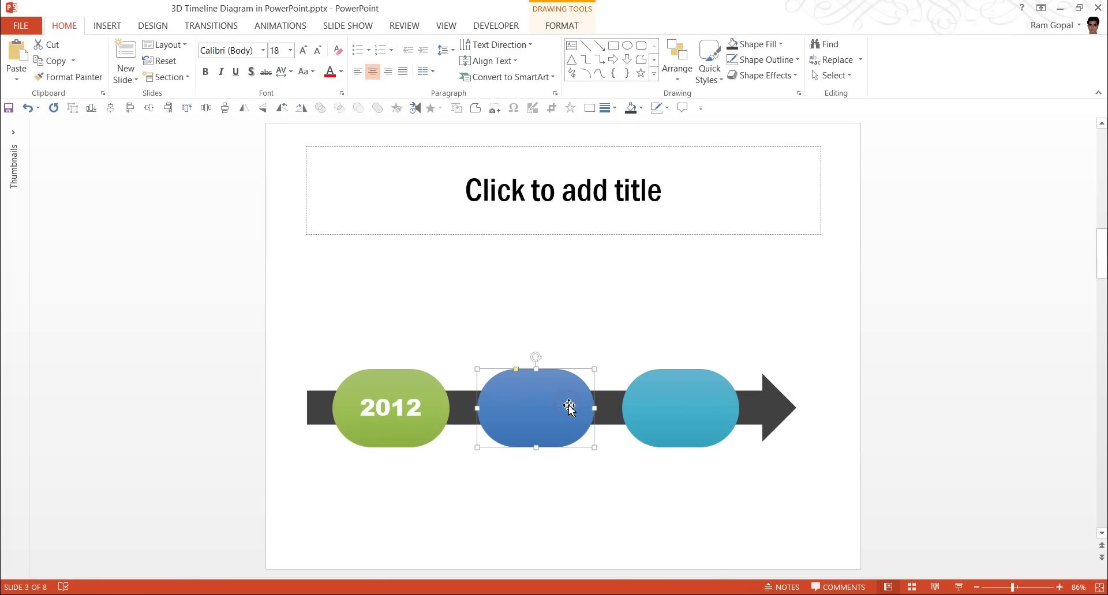
pyautogui.write('2013')
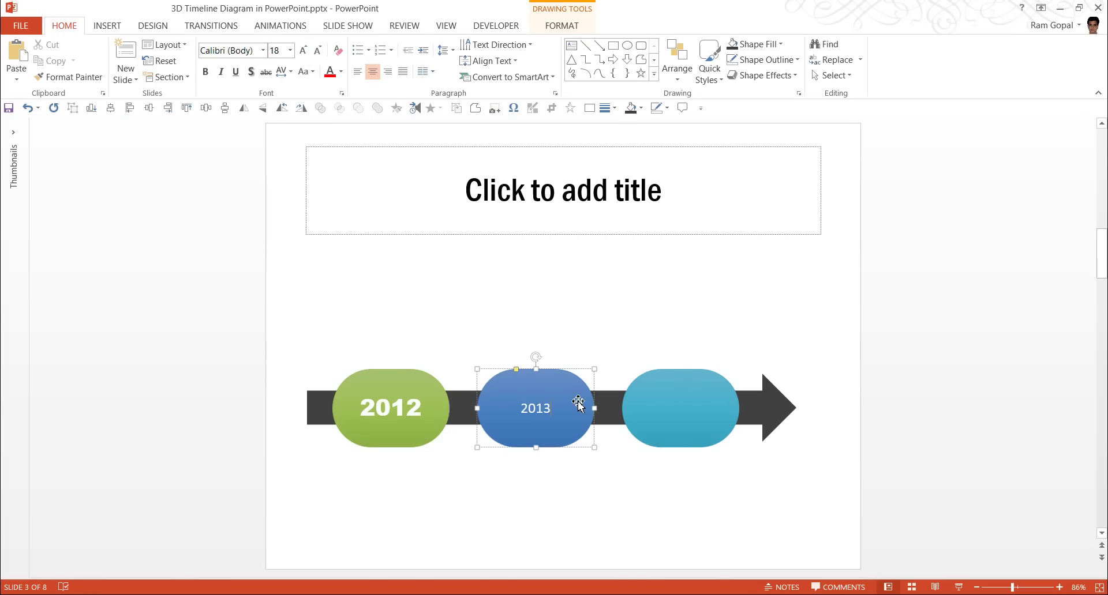
pyautogui.click(686, 395)
pyautogui.write('2014')
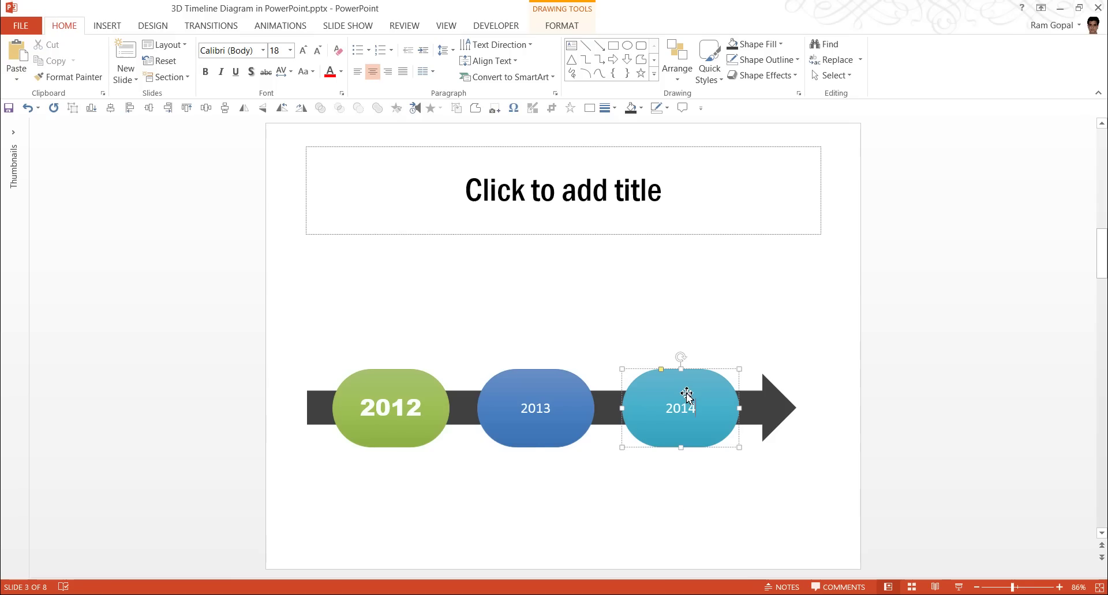
pyautogui.keyDown('shift'); pyautogui.click(574, 430); pyautogui.keyUp('shift')
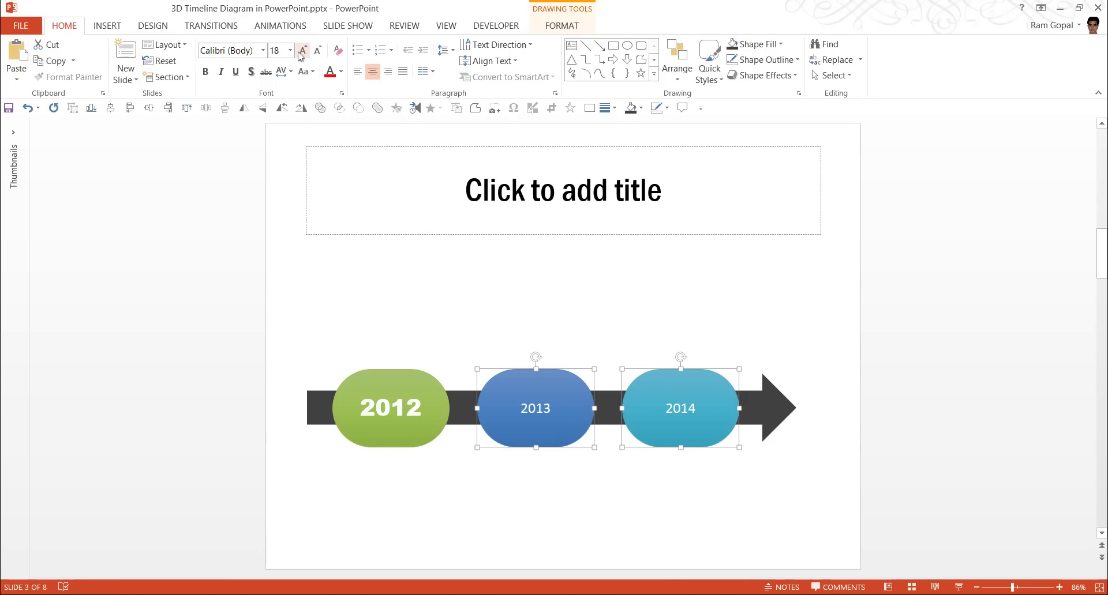
pyautogui.click(290, 50)
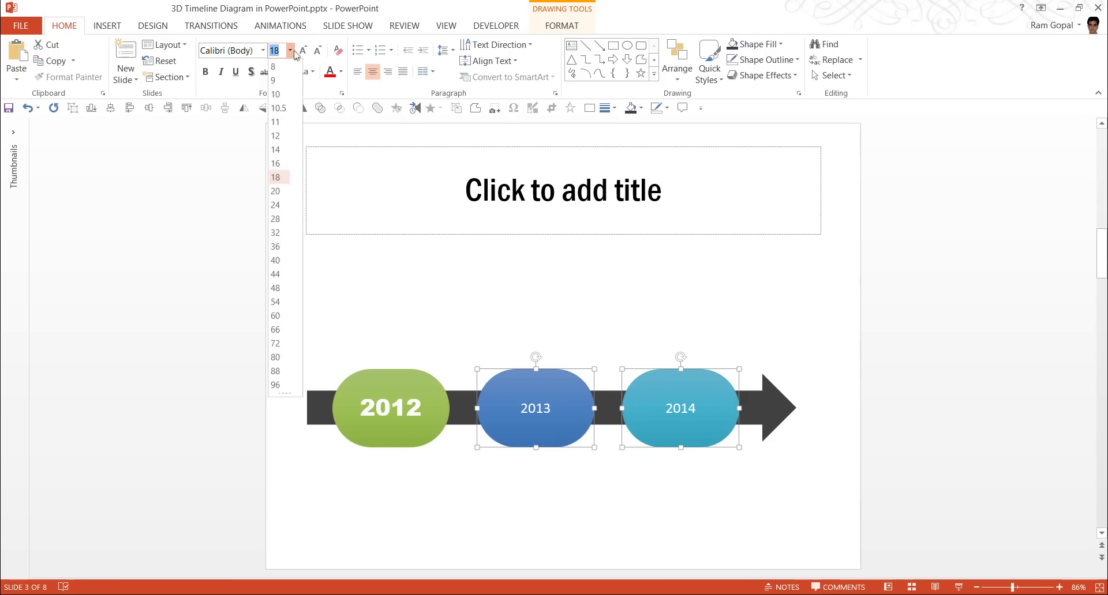
pyautogui.click(277, 223)
pyautogui.click(262, 50)
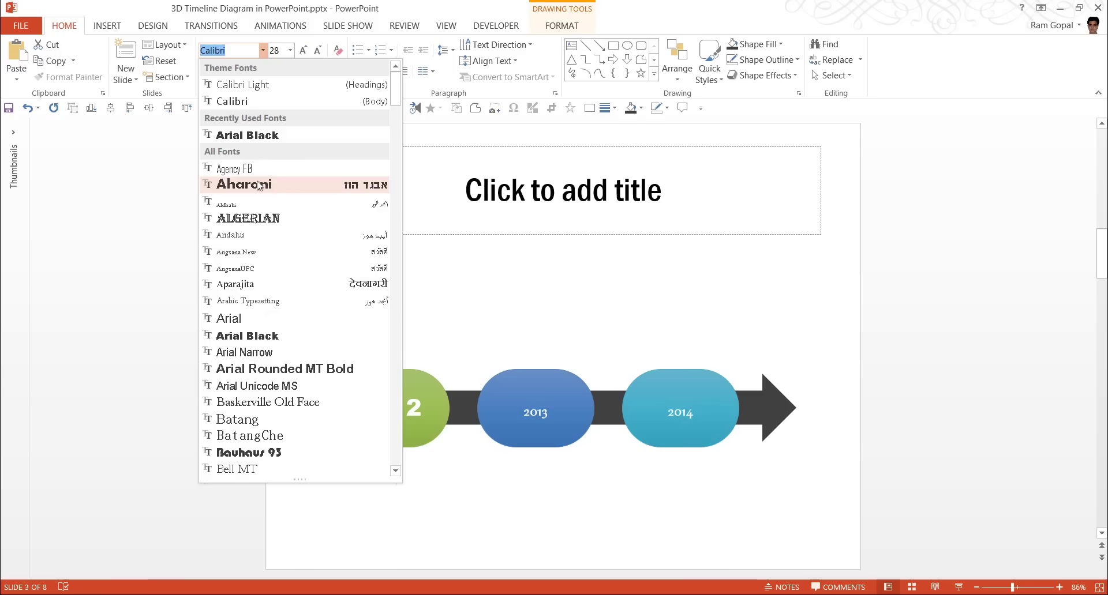
pyautogui.click(271, 136)
pyautogui.click(719, 522)
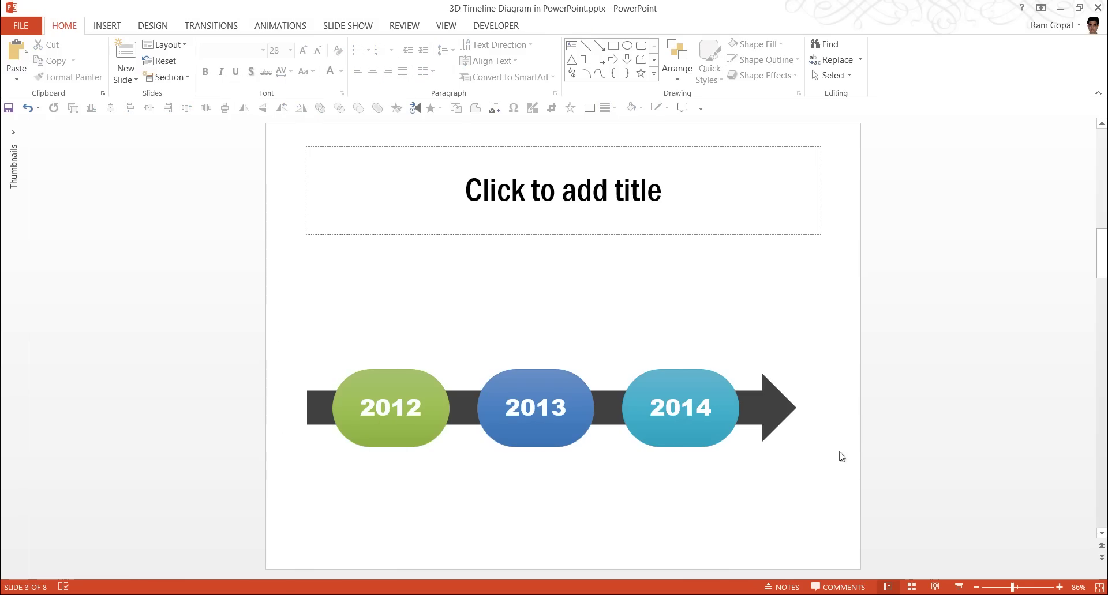
# - Group the arrow and three capsules with Ctrl+G, then open Format Shape for the group
pyautogui.moveTo(866, 493)
pyautogui.mouseDown()
pyautogui.moveTo(804, 485)
pyautogui.moveTo(488, 361)
pyautogui.moveTo(275, 303)
pyautogui.mouseUp()
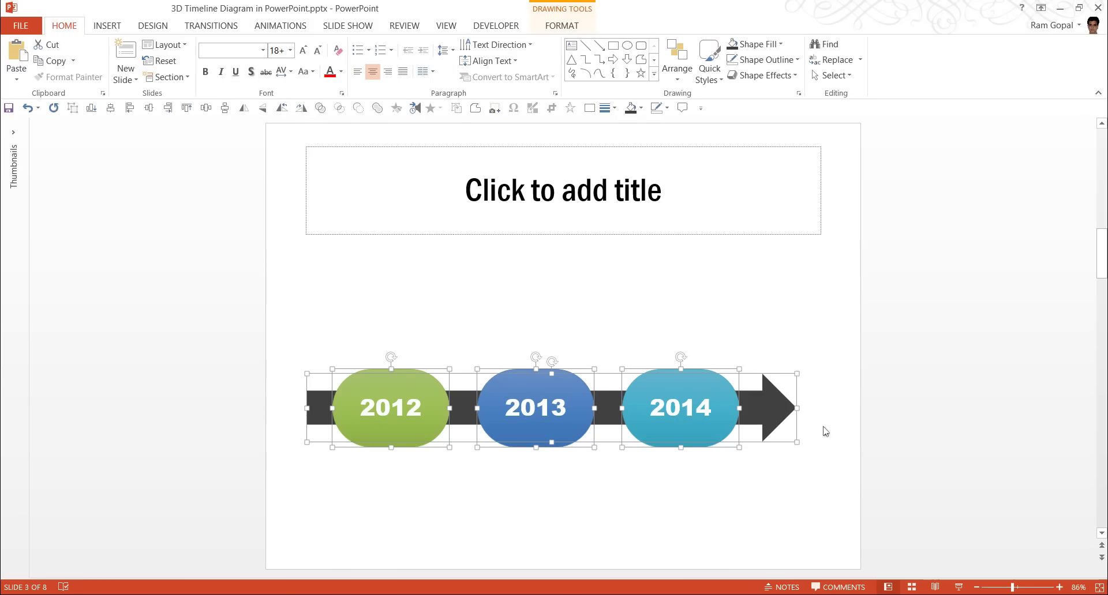
pyautogui.hotkey('ctrl', 'g')
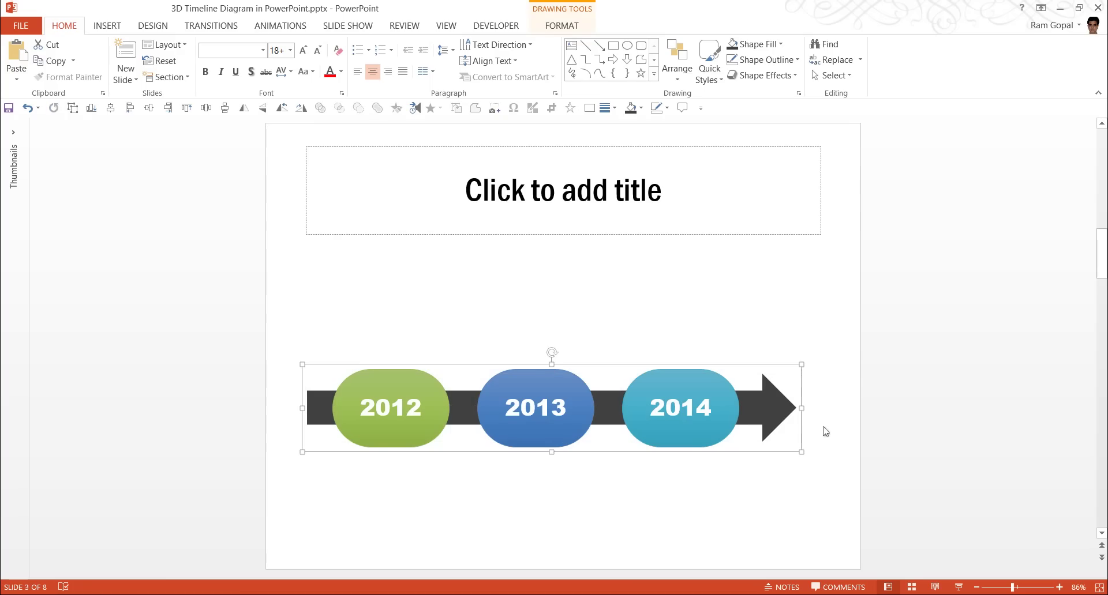
pyautogui.rightClick(727, 421)
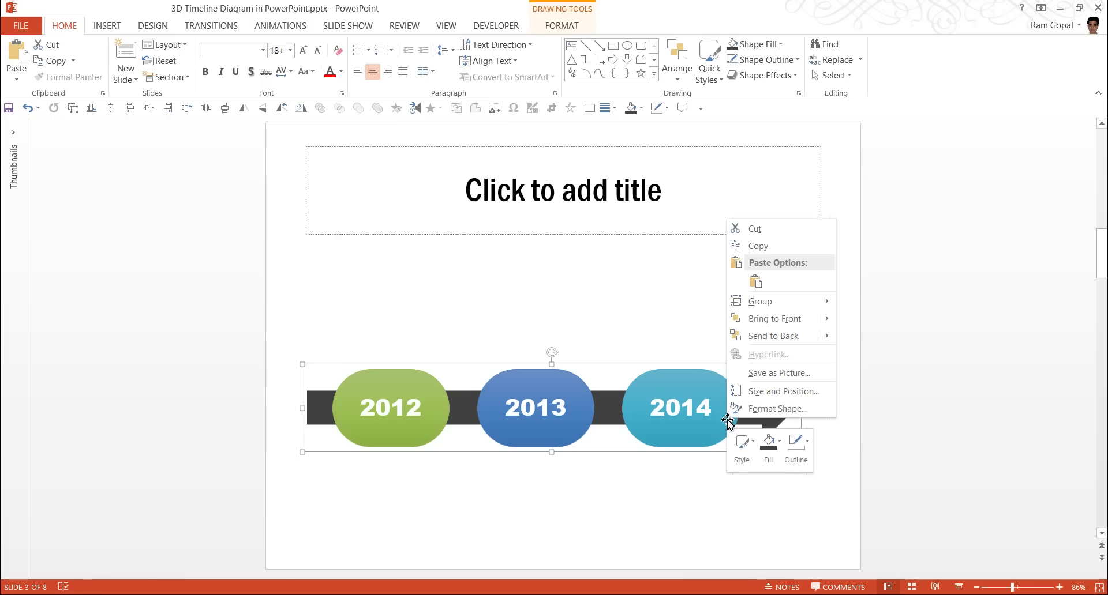
pyautogui.click(775, 409)
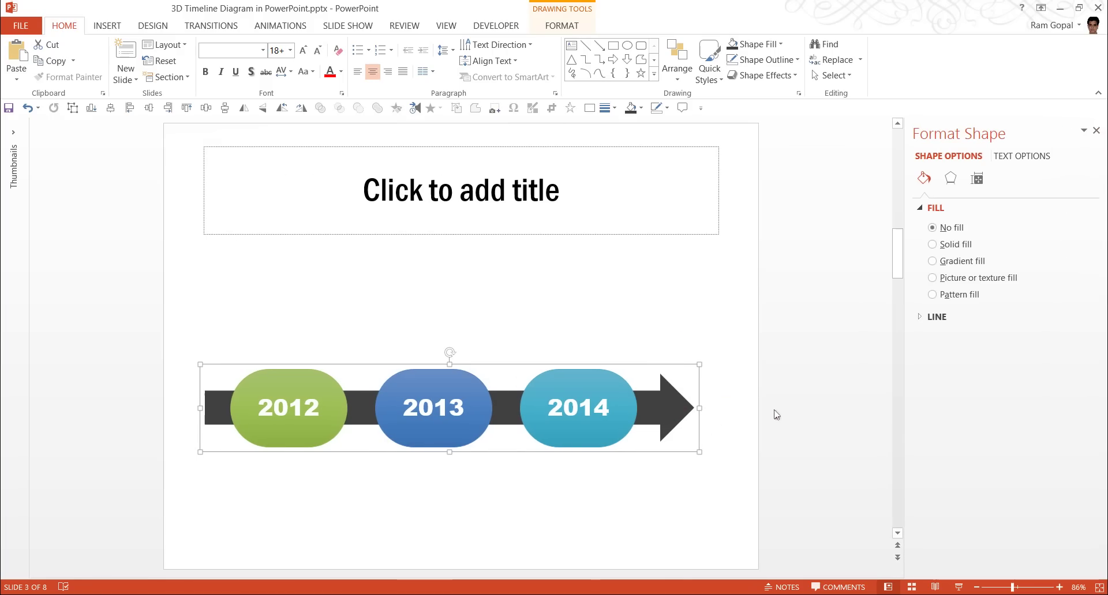
# - Tilt the timeline with the Perspective Contrasting Right 3-D rotation preset and nudge it right
pyautogui.click(951, 179)
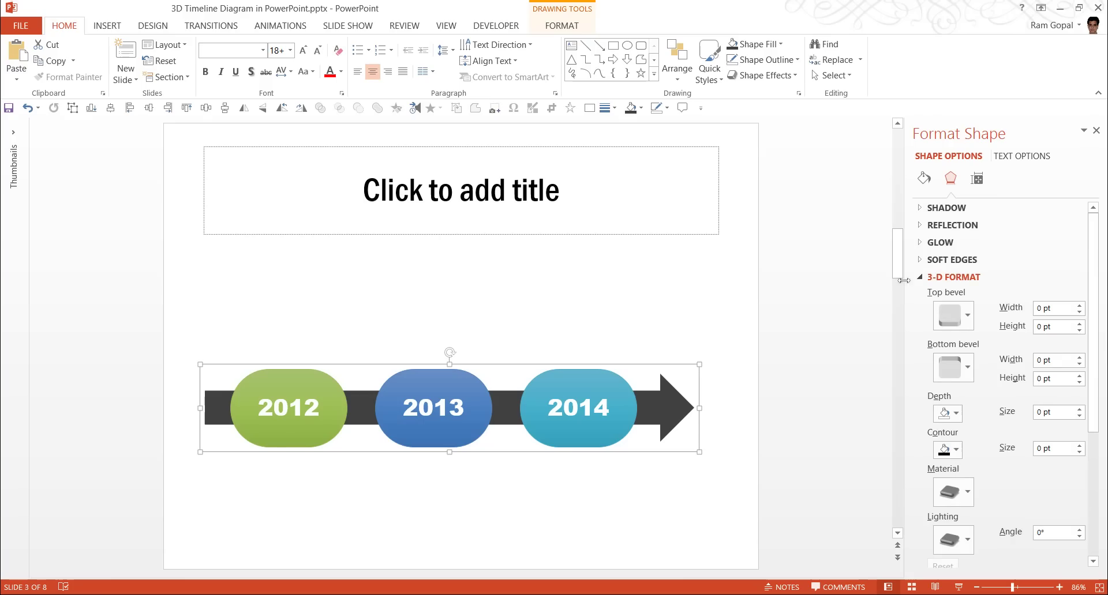
pyautogui.click(953, 277)
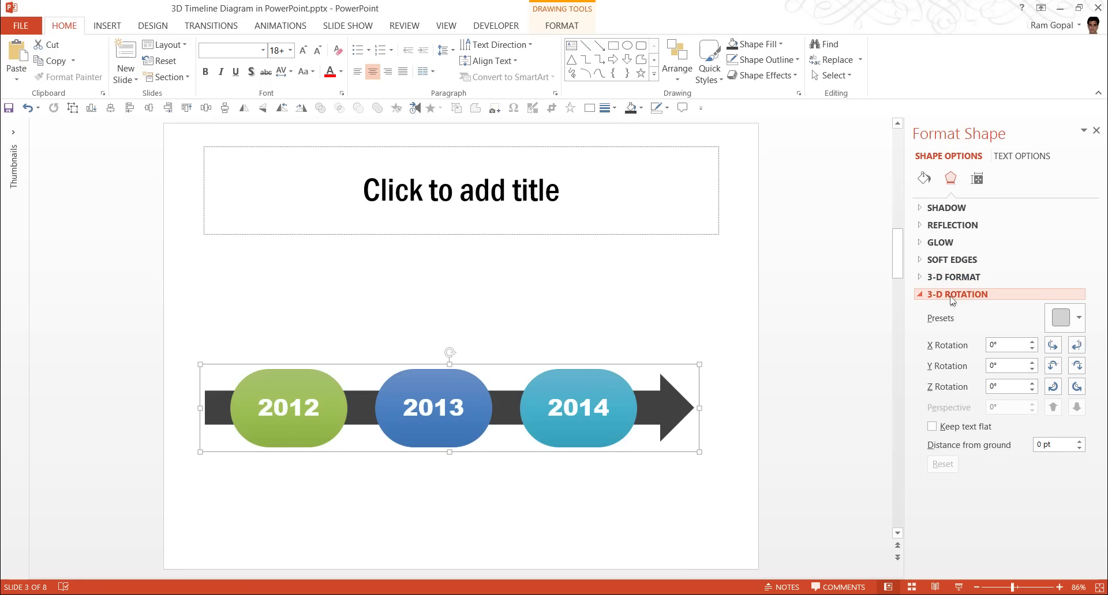
pyautogui.click(1064, 318)
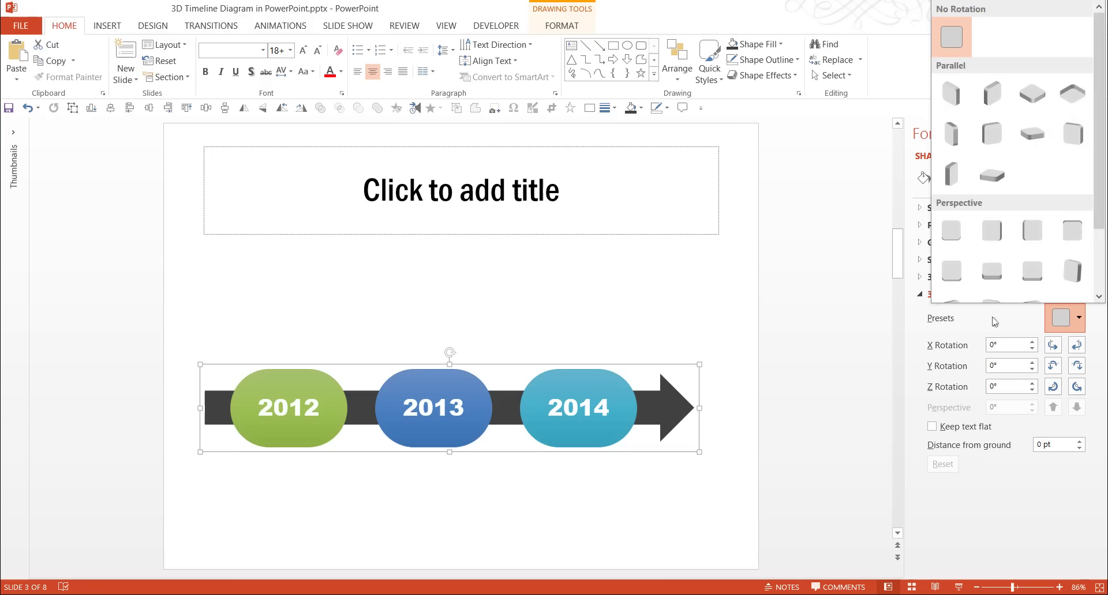
pyautogui.click(1099, 298)
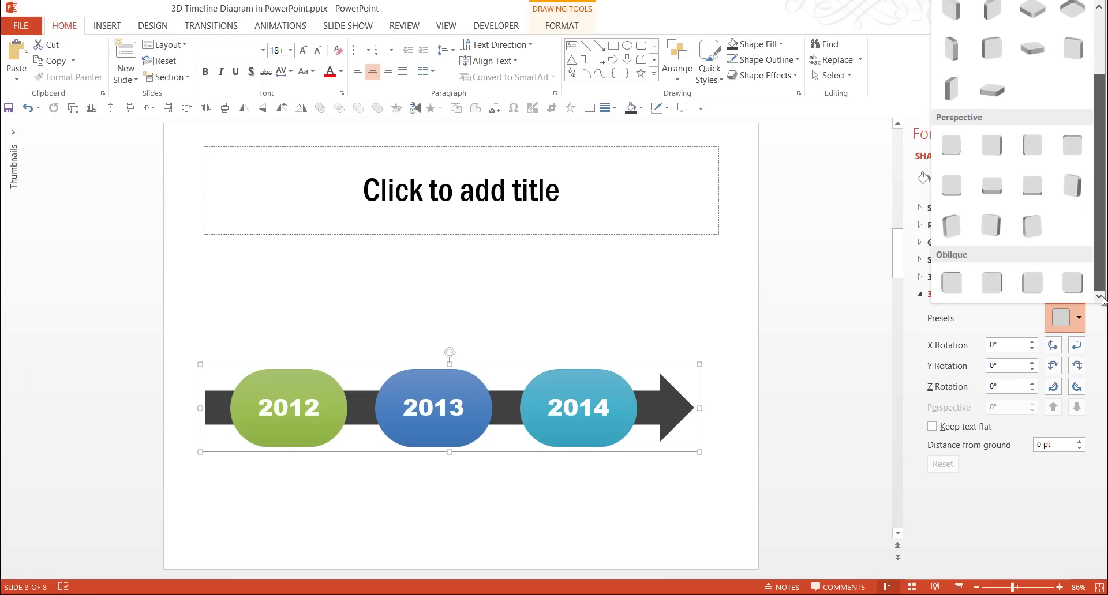
pyautogui.click(956, 234)
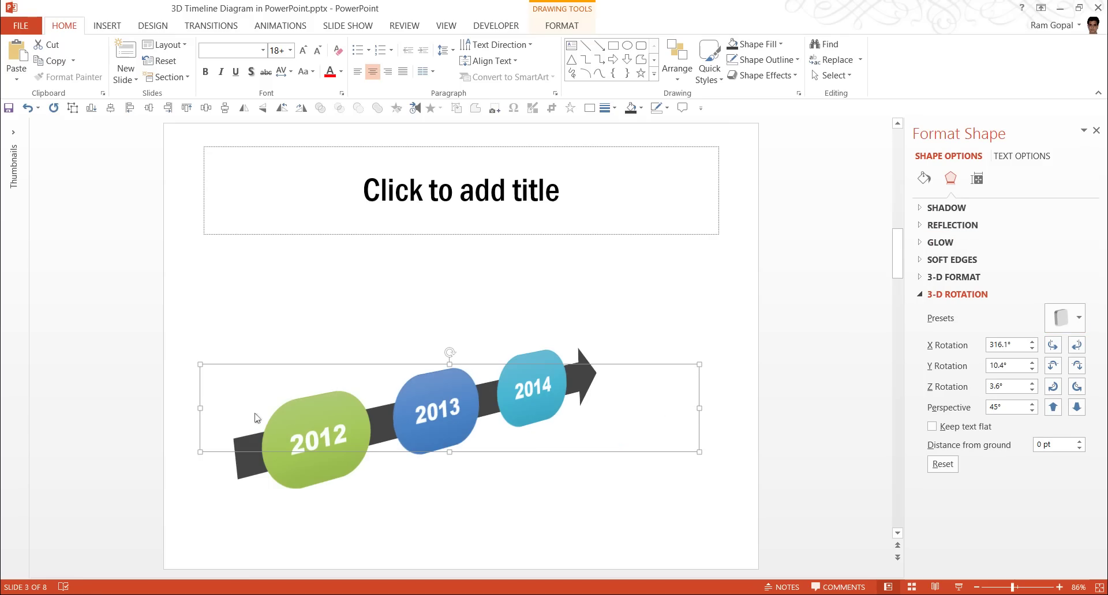
pyautogui.moveTo(365, 366); pyautogui.dragTo(395, 361)
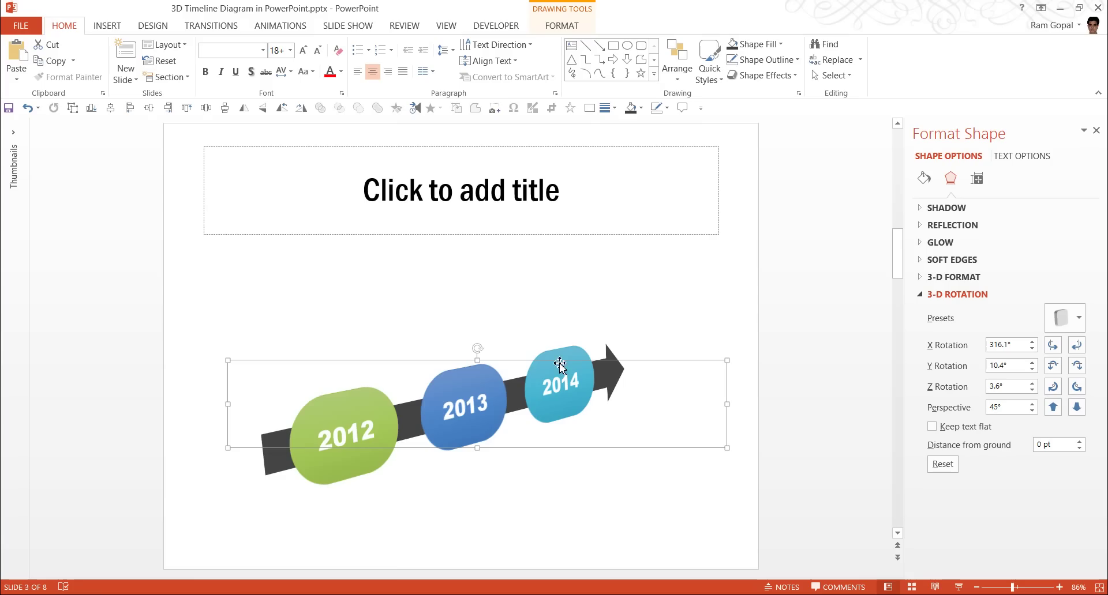
pyautogui.click(935, 295)
# - Set the timeline's 3-D Format depth size to 50 pt
pyautogui.click(938, 279)
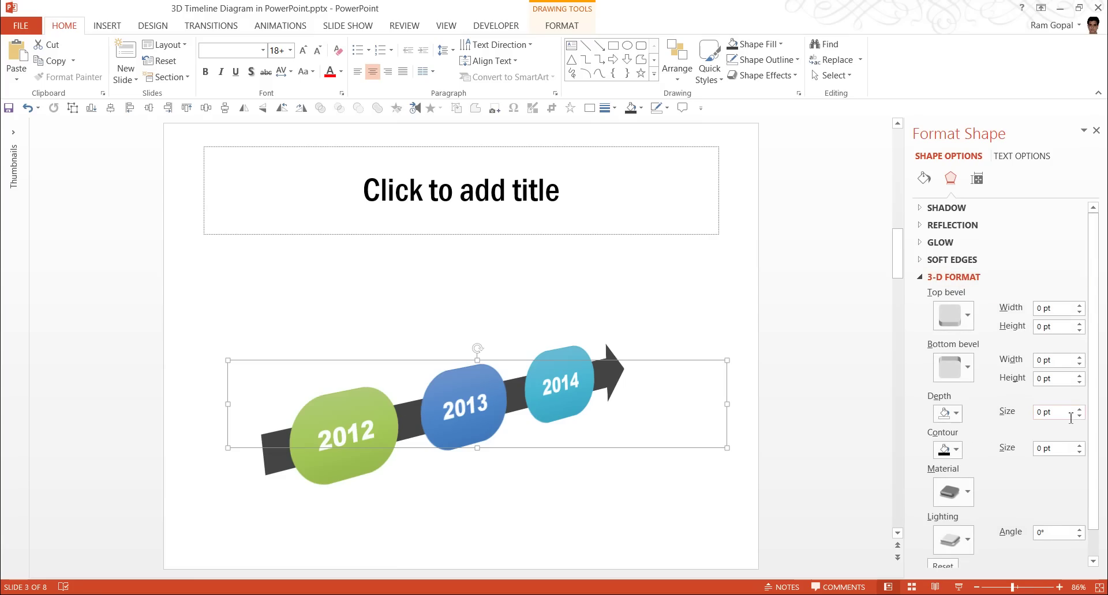
pyautogui.moveTo(1068, 414); pyautogui.dragTo(1019, 417)
pyautogui.write('50')
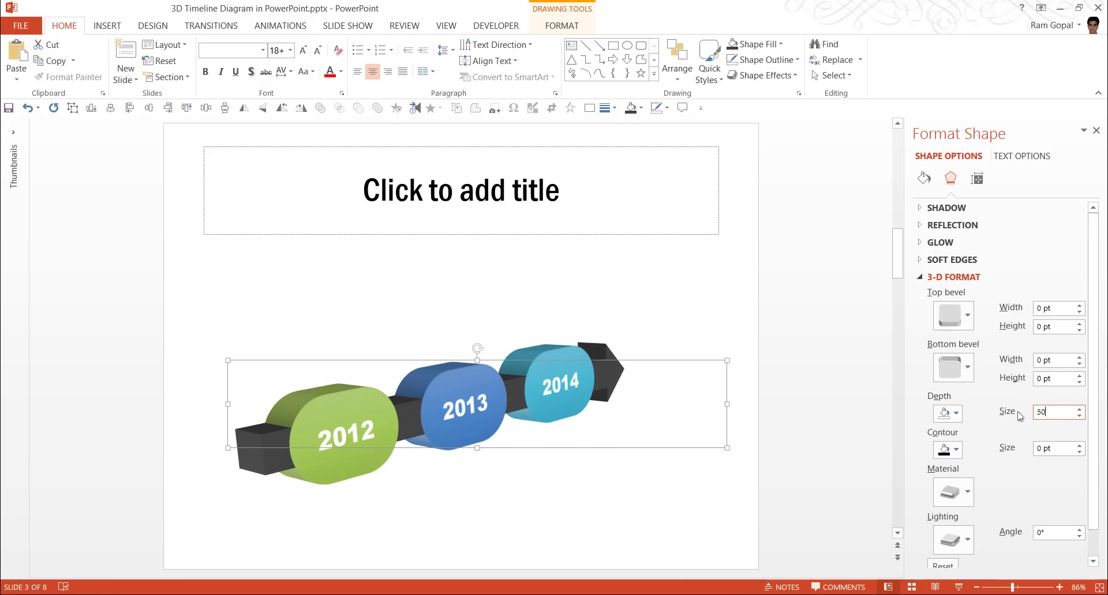
pyautogui.moveTo(1057, 413); pyautogui.dragTo(1027, 417)
pyautogui.write('3')
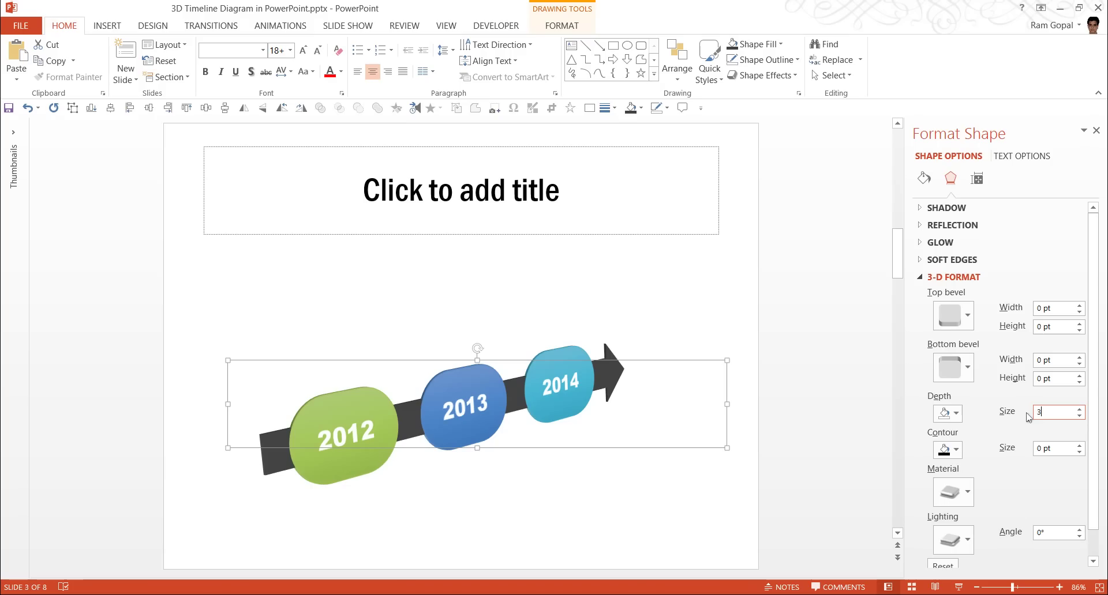
pyautogui.write('5')
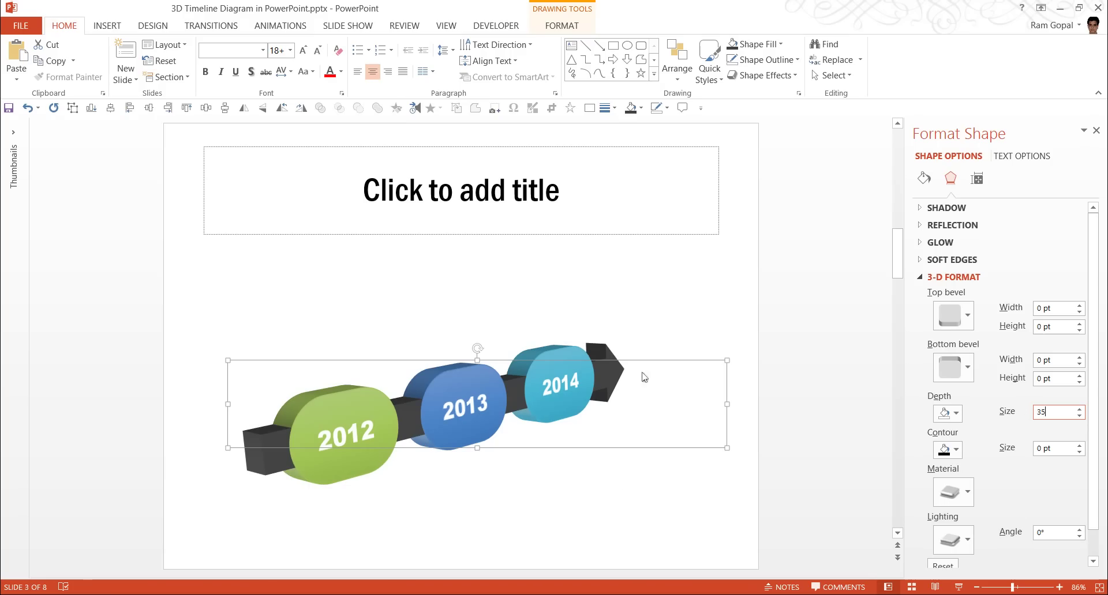
pyautogui.doubleClick(1059, 416)
pyautogui.write('50')
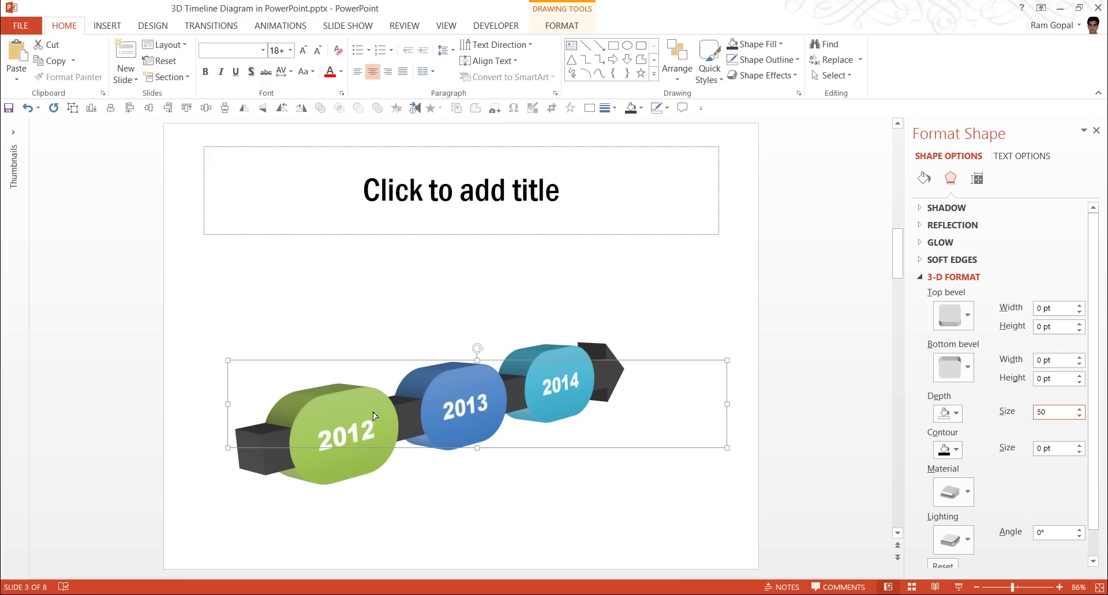
# - Select the 2012, 2013 and 2014 capsules inside the group
pyautogui.click(360, 400)
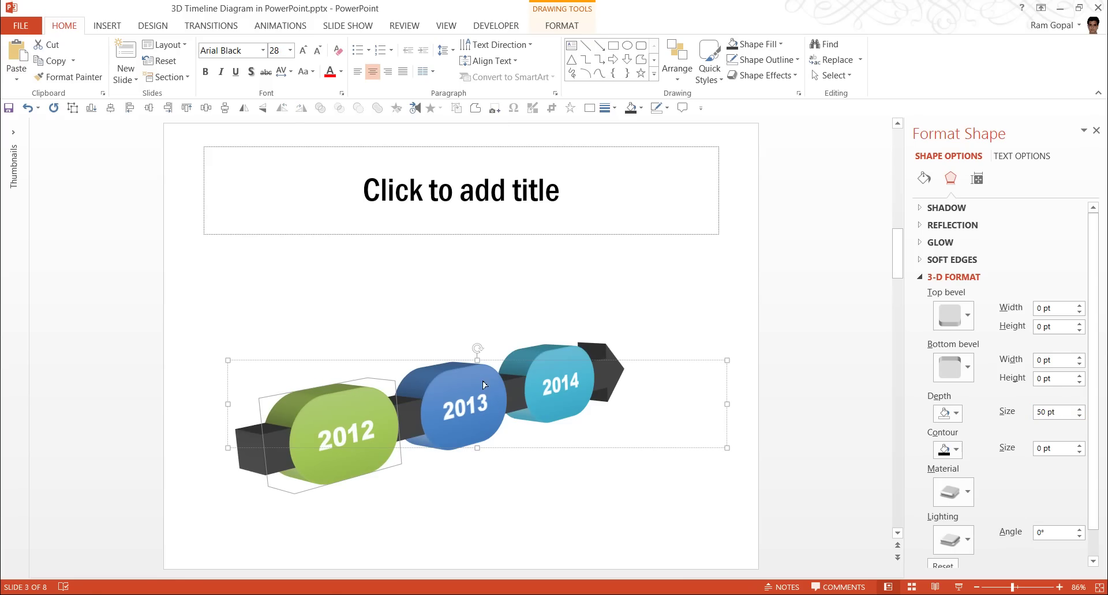
pyautogui.click(543, 367)
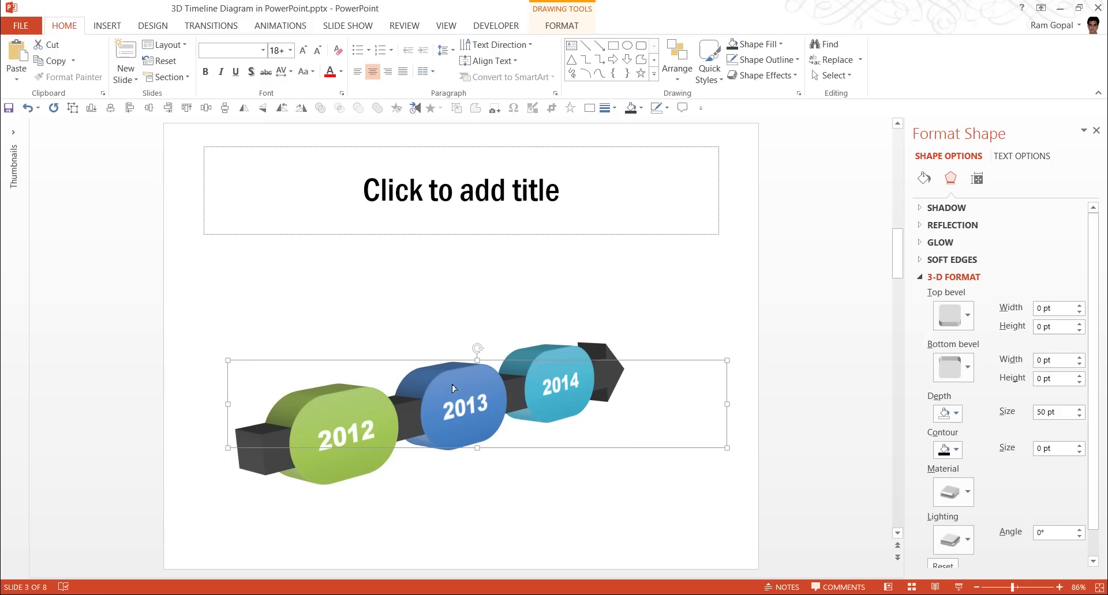
pyautogui.click(364, 404)
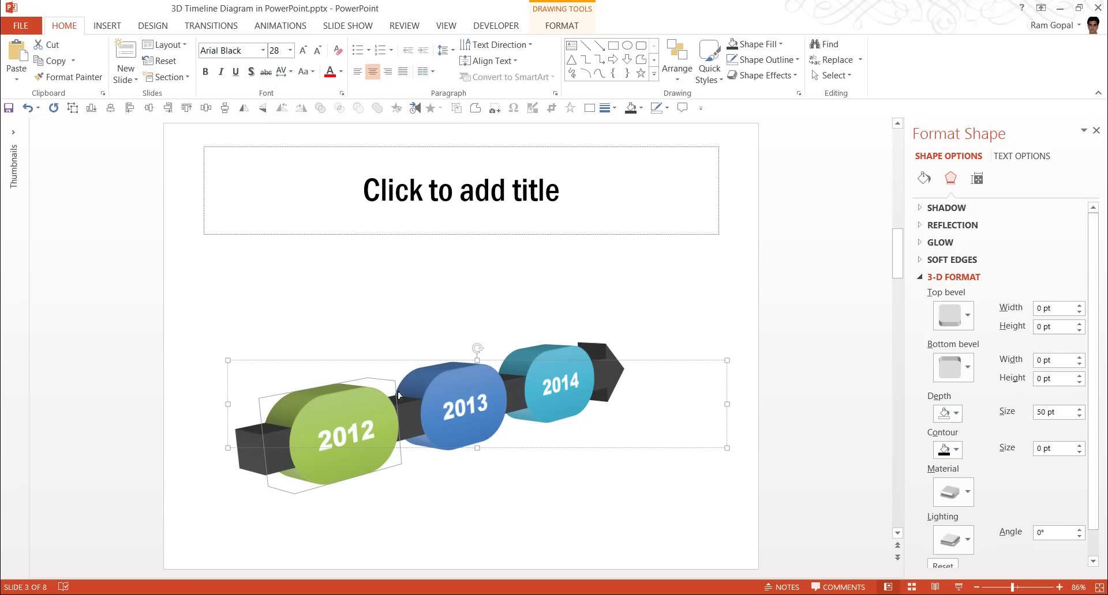
pyautogui.keyDown('shift'); pyautogui.click(479, 381); pyautogui.keyUp('shift')
pyautogui.keyDown('shift'); pyautogui.click(534, 382); pyautogui.keyUp('shift')
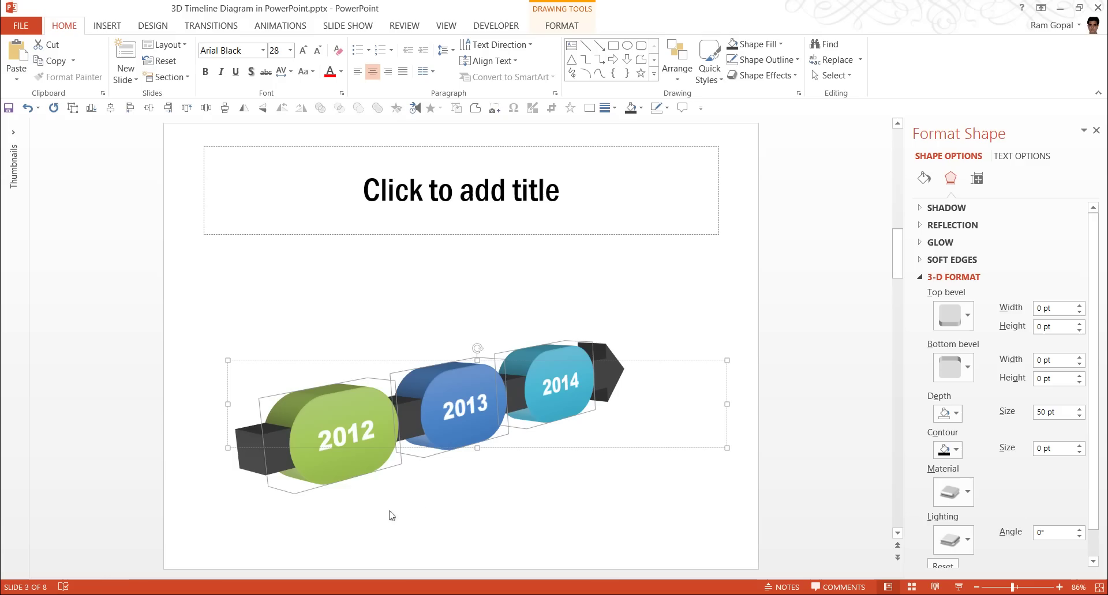
# - Apply a Circle top bevel to the 2012, 2013 and 2014 capsules
pyautogui.click(945, 317)
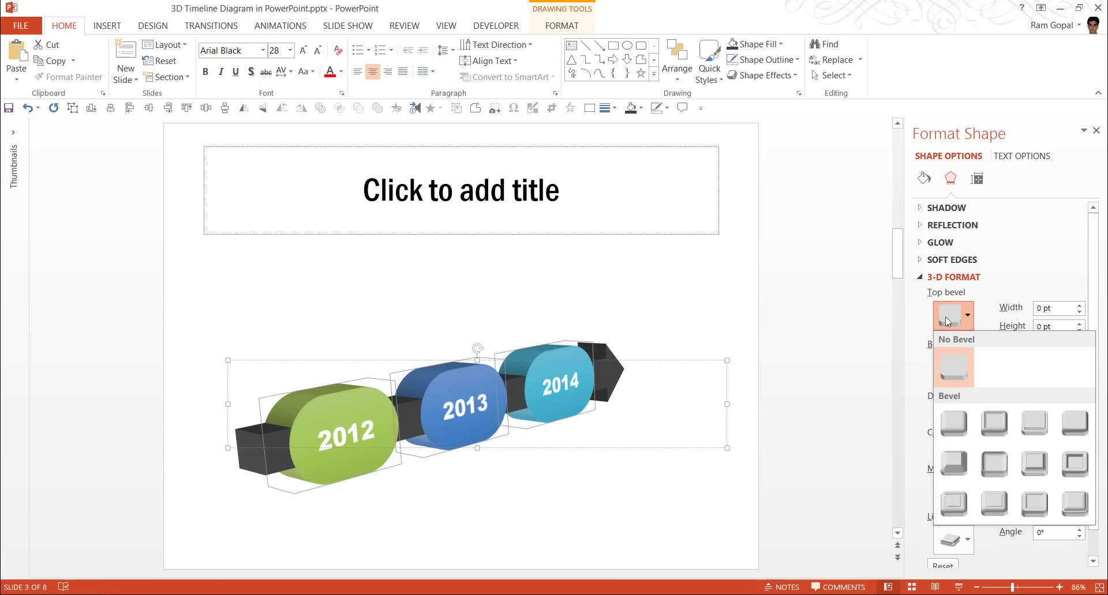
pyautogui.click(958, 423)
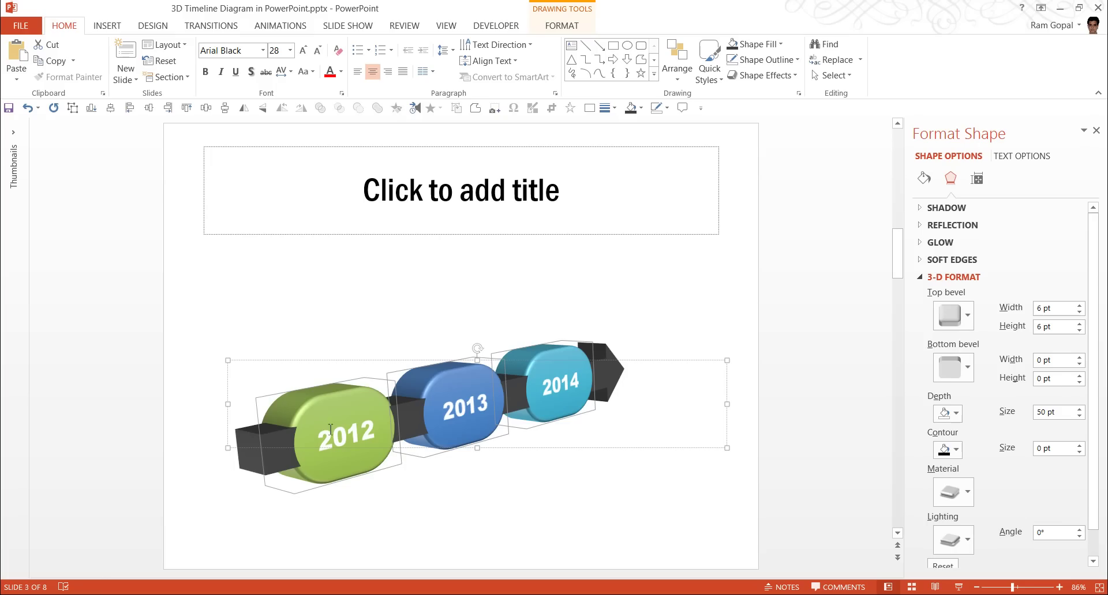
pyautogui.click(254, 442)
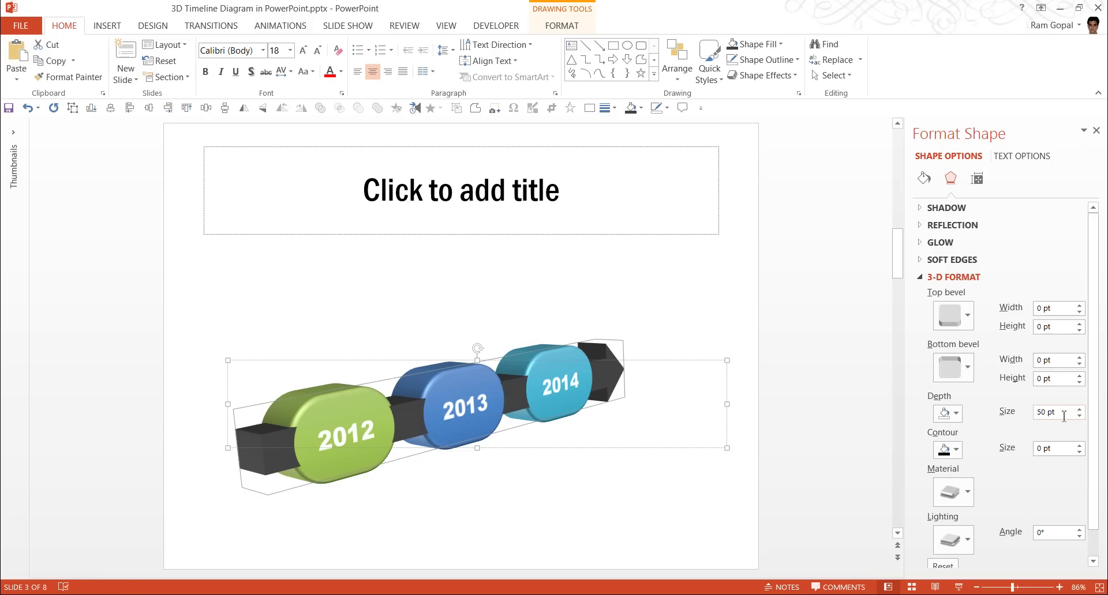
# - Reduce the black arrow's 3-D depth to 25 pt
pyautogui.moveTo(1064, 416); pyautogui.dragTo(1010, 418)
pyautogui.write('25')
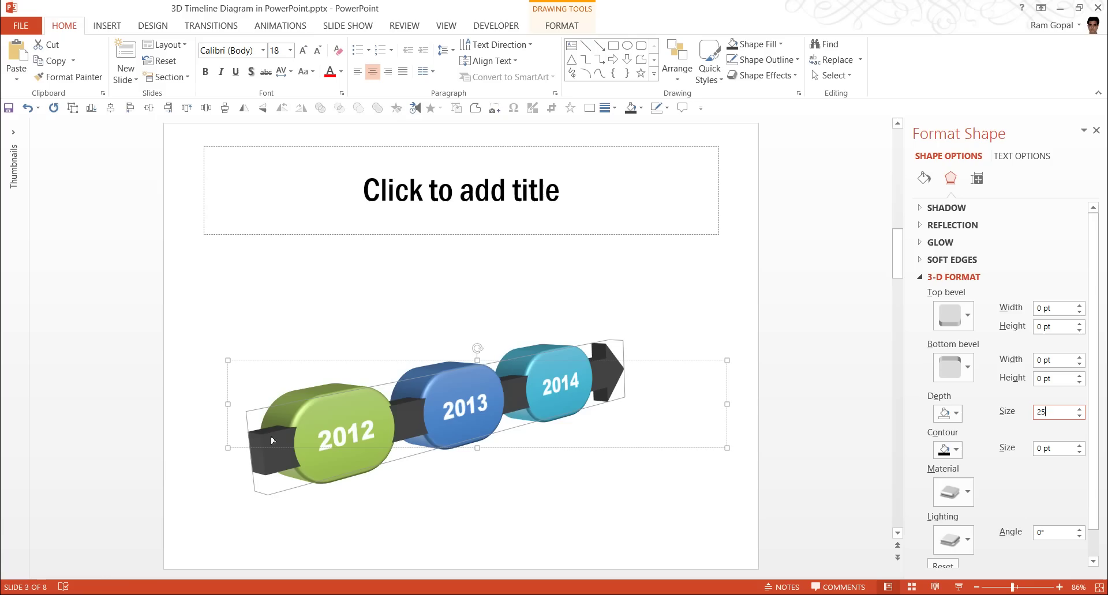
pyautogui.click(930, 279)
pyautogui.click(930, 295)
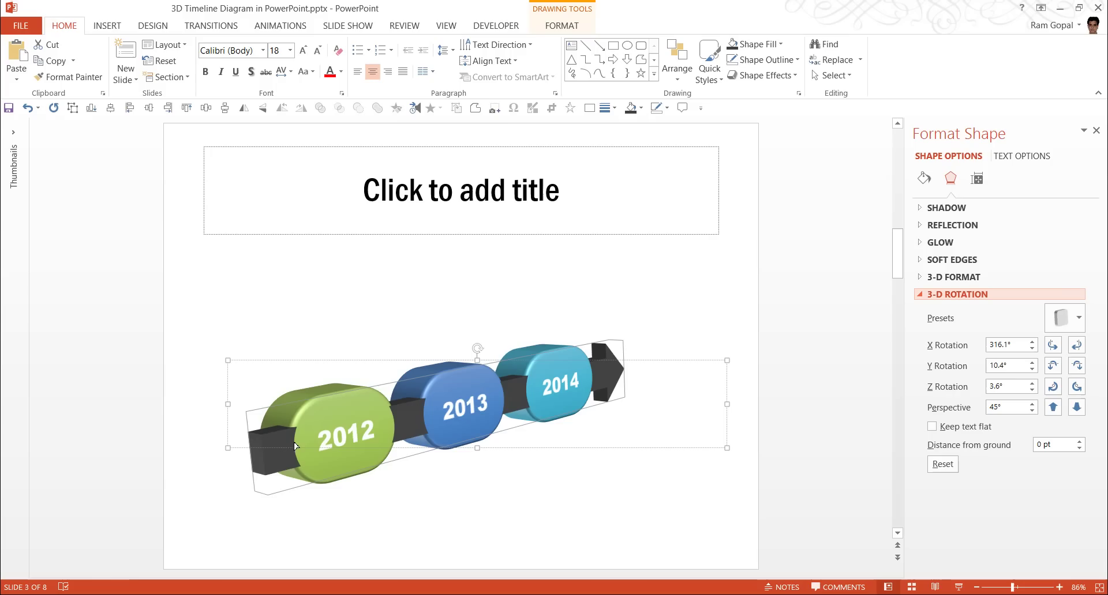
# - Lower the timeline's distance from ground step by step to -14.5 pt, then deselect
pyautogui.click(1079, 448)
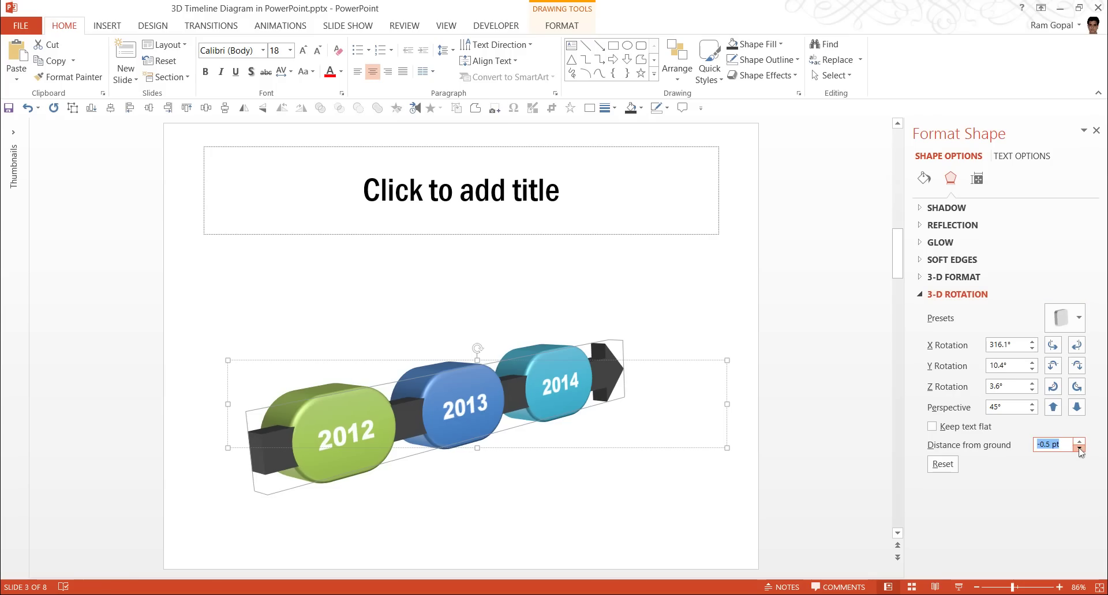
pyautogui.click(1079, 448)
pyautogui.click(1079, 448)
pyautogui.click(1079, 449)
pyautogui.click(1079, 448)
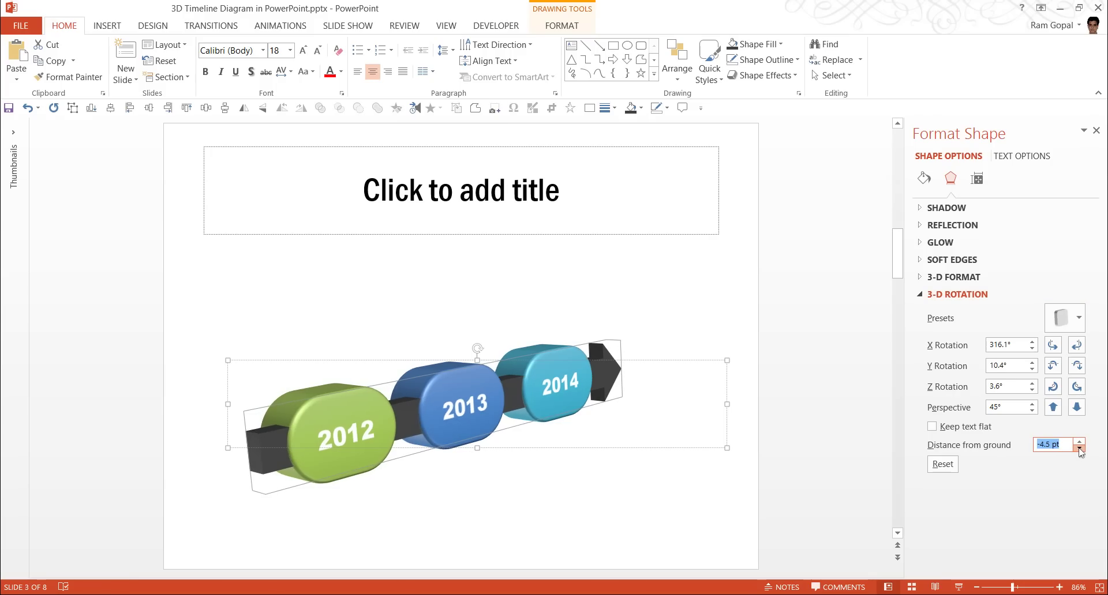
pyautogui.click(1079, 448)
pyautogui.click(1079, 448)
pyautogui.click(1079, 448)
pyautogui.click(1079, 448)
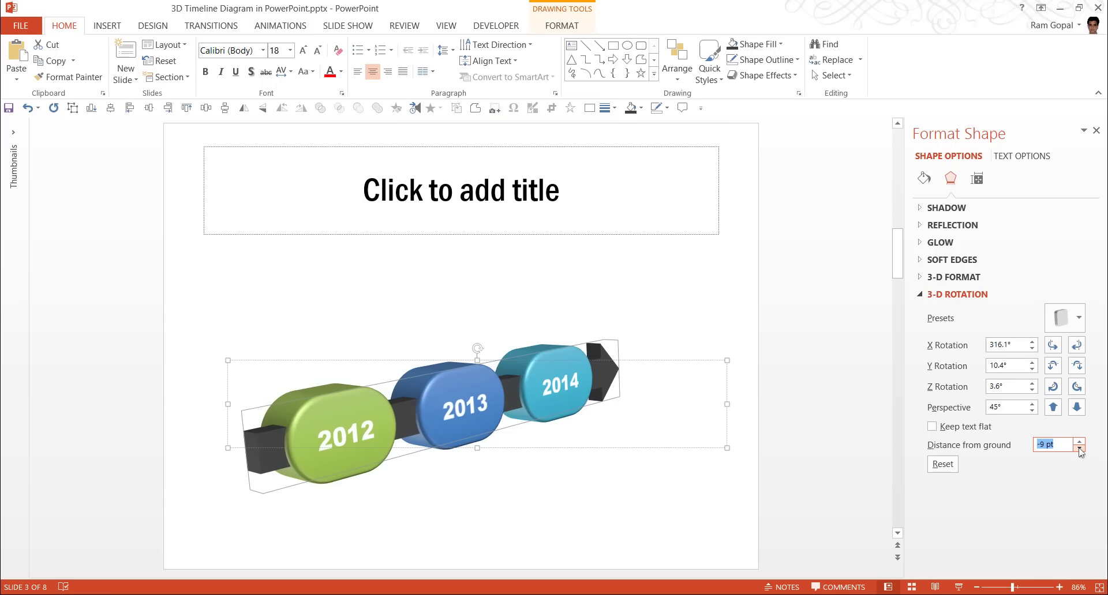
pyautogui.click(1079, 449)
pyautogui.click(1079, 448)
pyautogui.click(1079, 448)
pyautogui.click(1079, 448)
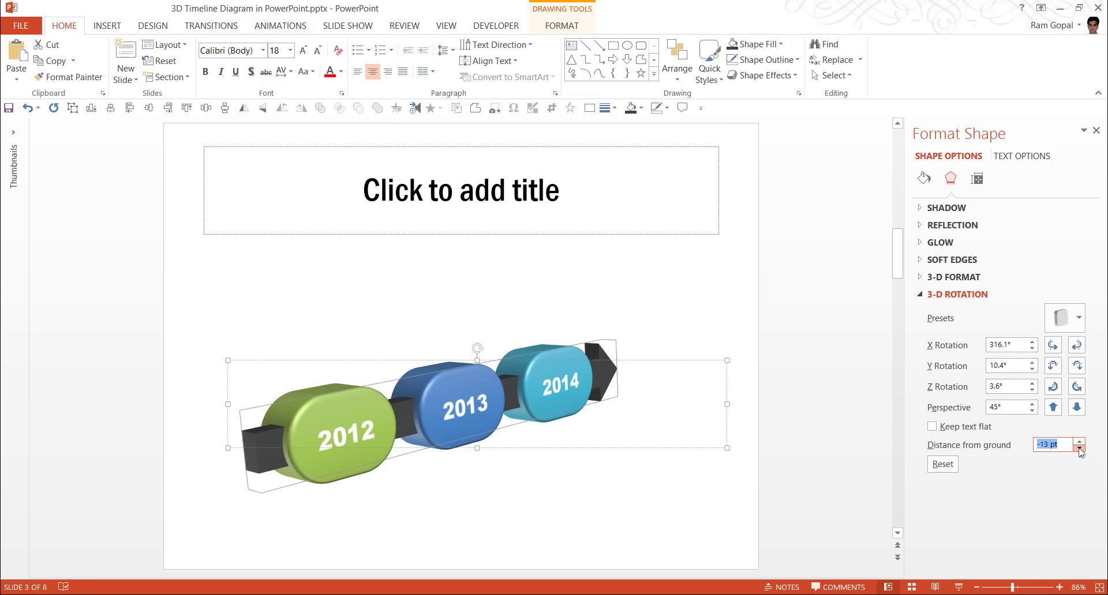
pyautogui.click(1079, 448)
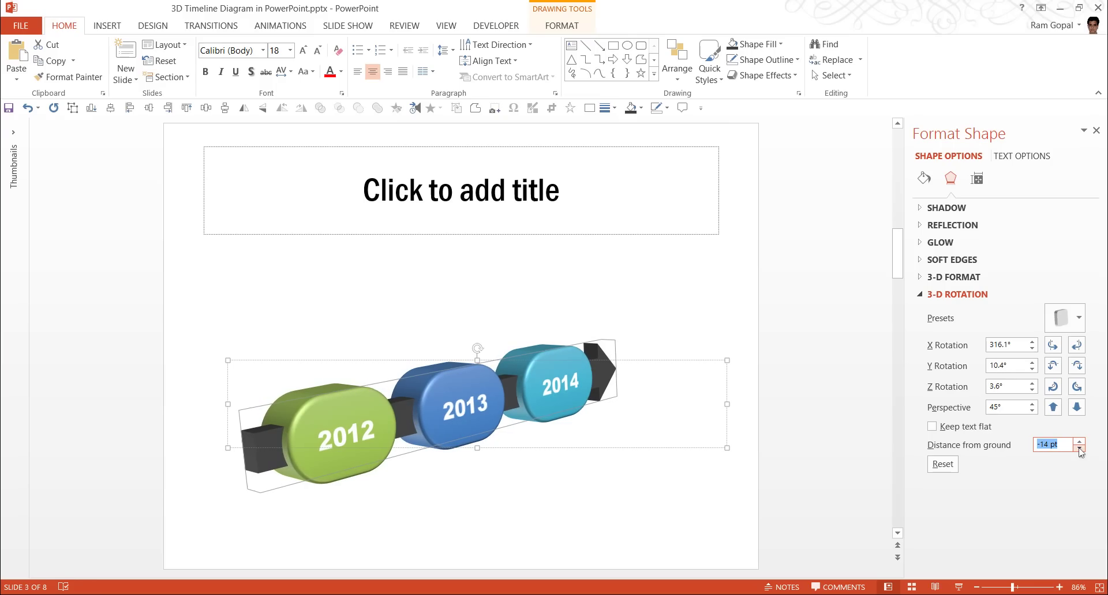
pyautogui.click(1079, 448)
pyautogui.click(678, 509)
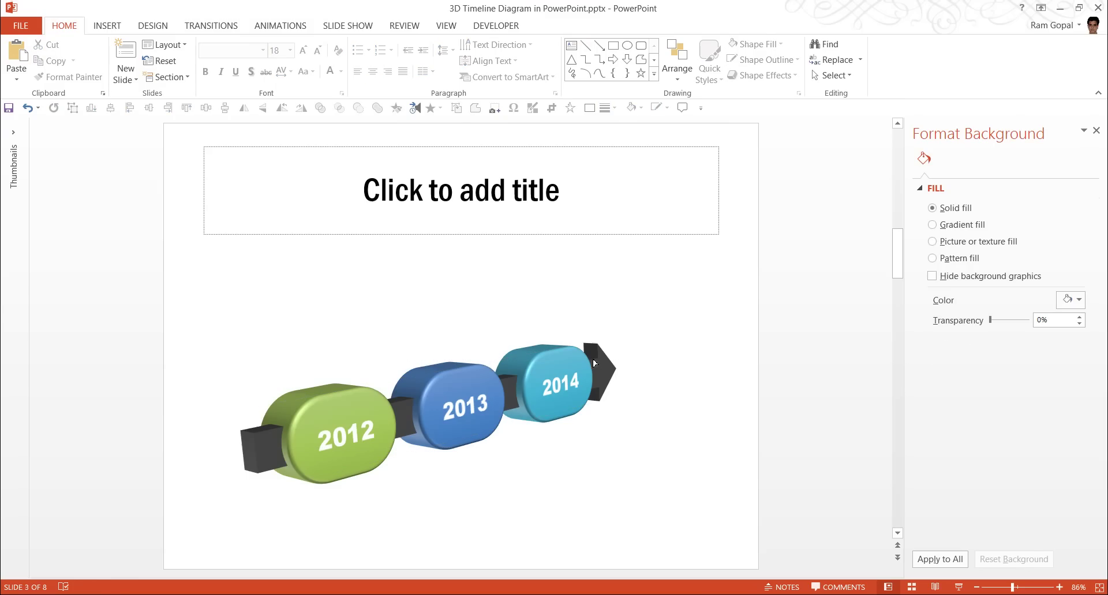
# - Give the timeline the Perspective 'Below' shadow preset
pyautogui.click(598, 358)
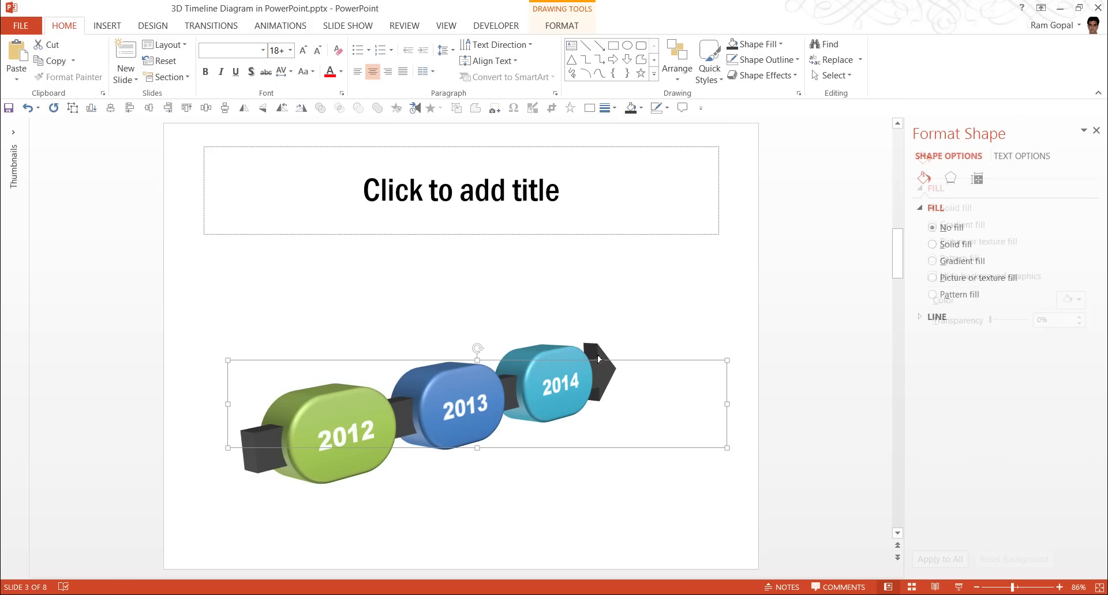
pyautogui.click(958, 185)
pyautogui.click(946, 208)
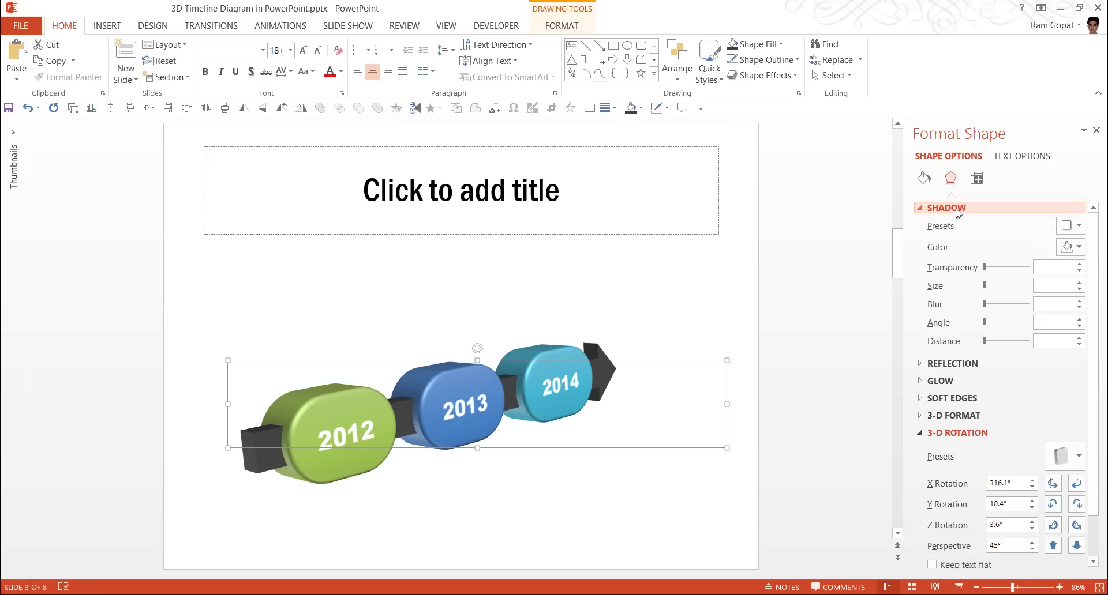
pyautogui.click(1067, 227)
pyautogui.scroll(-1, 1009, 519)
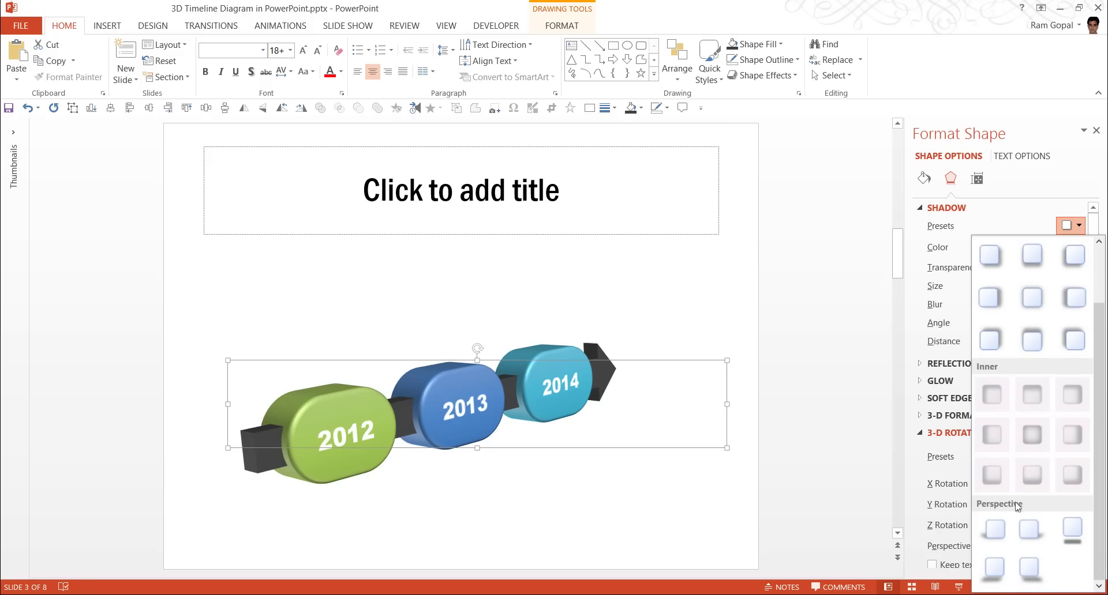
pyautogui.click(1080, 534)
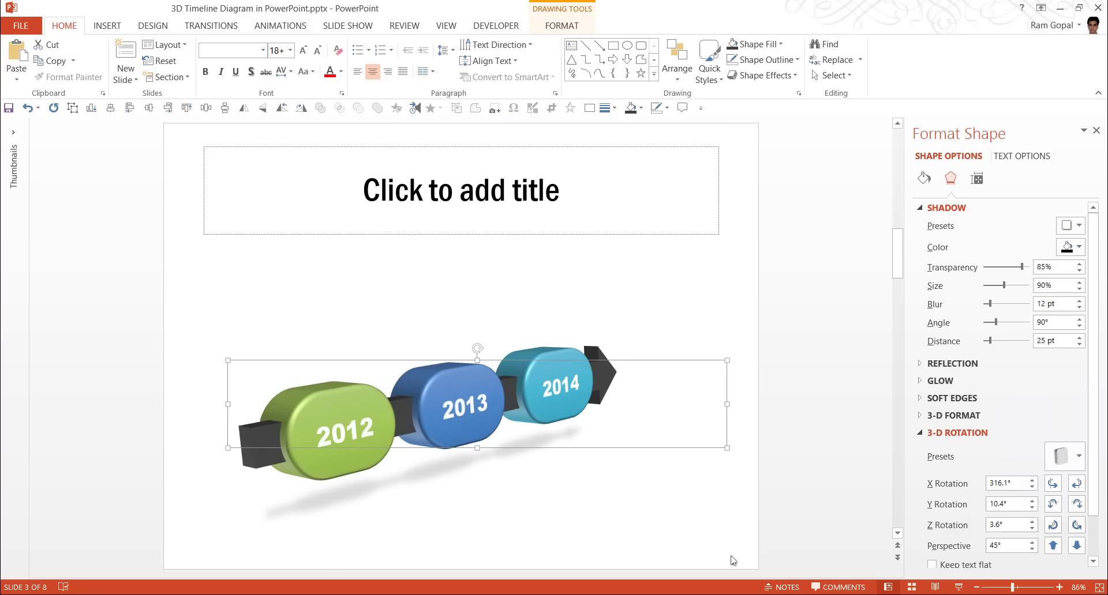
pyautogui.click(501, 496)
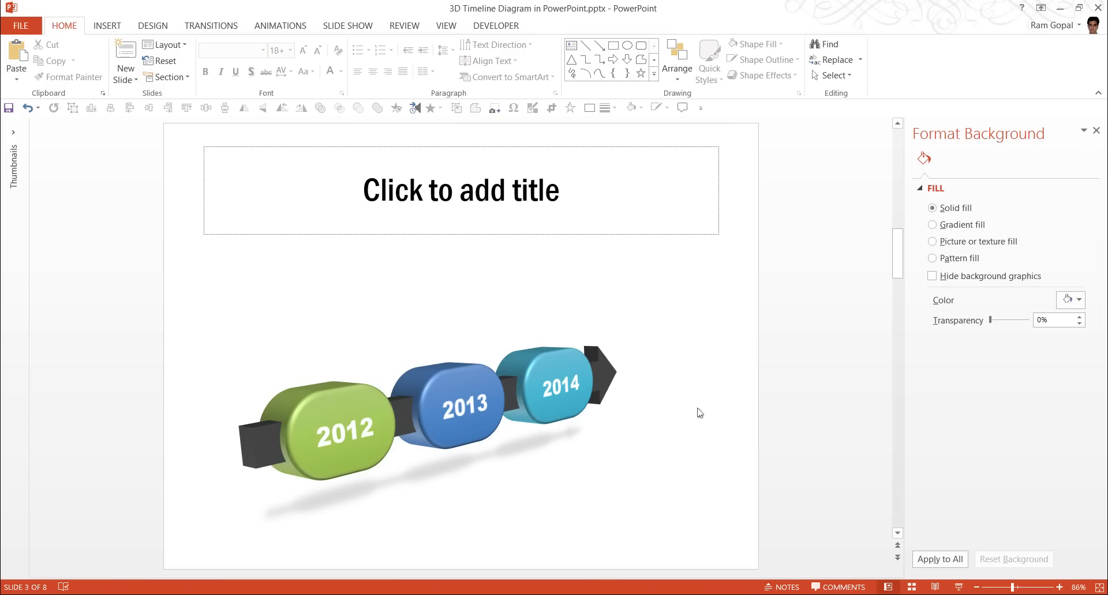
# - Copy a 'Your text here' label from the five-year timeline on slide 2
pyautogui.scroll(2, 699, 413)
pyautogui.click(310, 342)
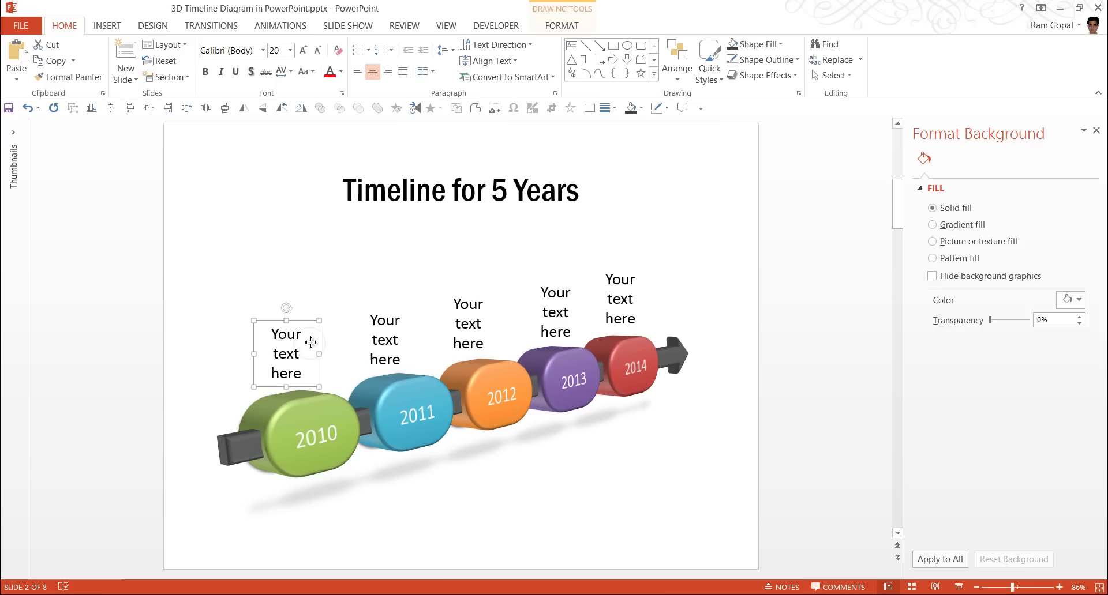
pyautogui.rightClick(317, 325)
pyautogui.click(371, 352)
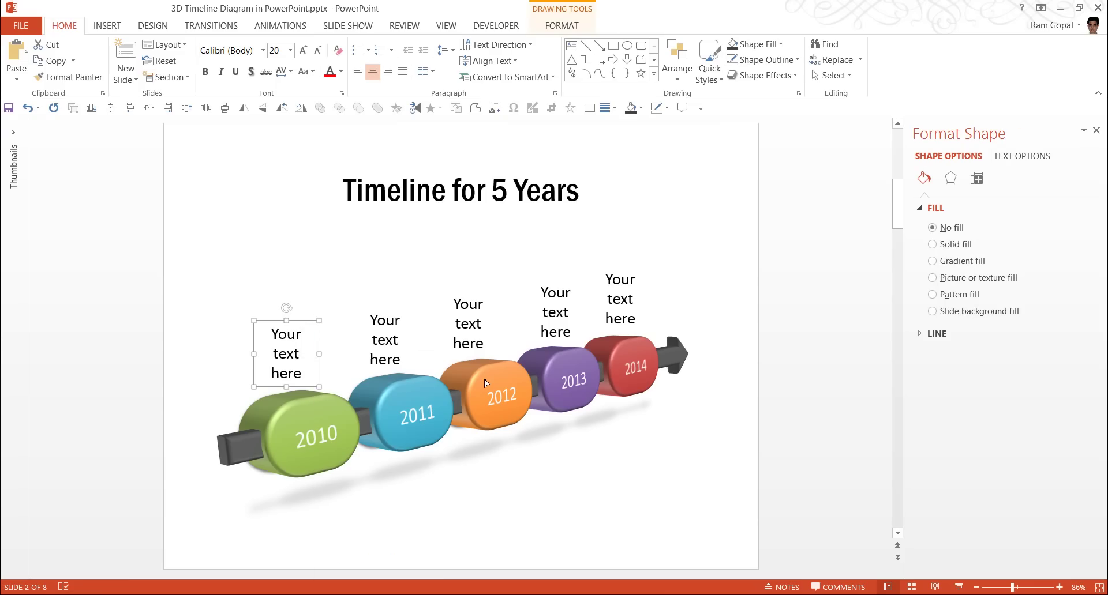
# - Paste the label onto the 3D timeline slide and position copies above the capsules
pyautogui.scroll(-1, 485, 383)
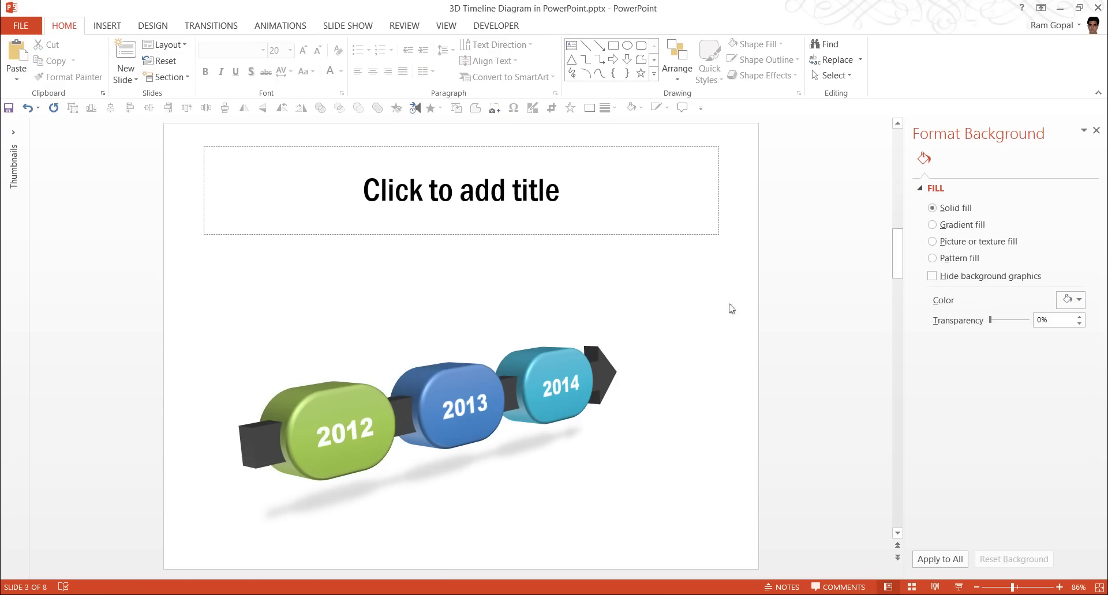
pyautogui.rightClick(751, 296)
pyautogui.click(780, 323)
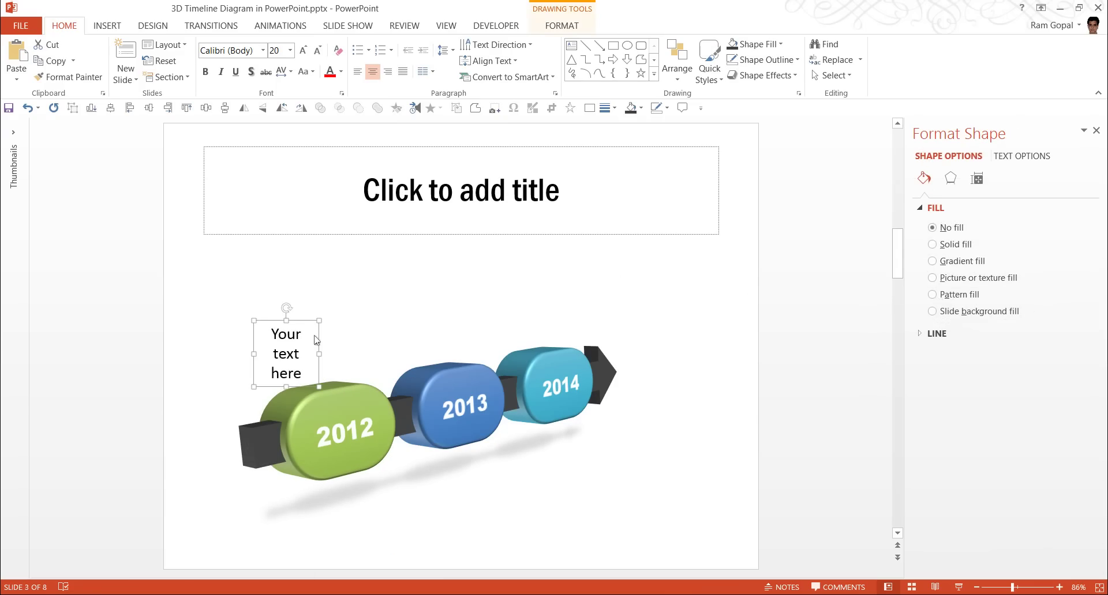
pyautogui.moveTo(317, 338); pyautogui.dragTo(577, 303)
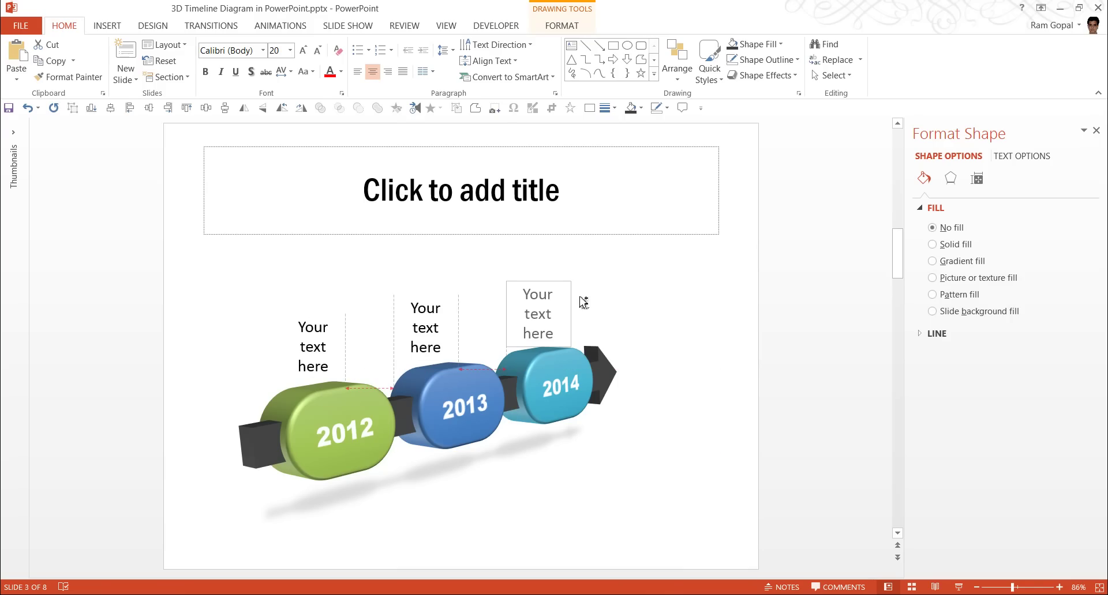
pyautogui.moveTo(452, 322); pyautogui.dragTo(467, 322)
# - Enter '3D Timeline in PowerPoint' in the empty title placeholder
pyautogui.click(416, 209)
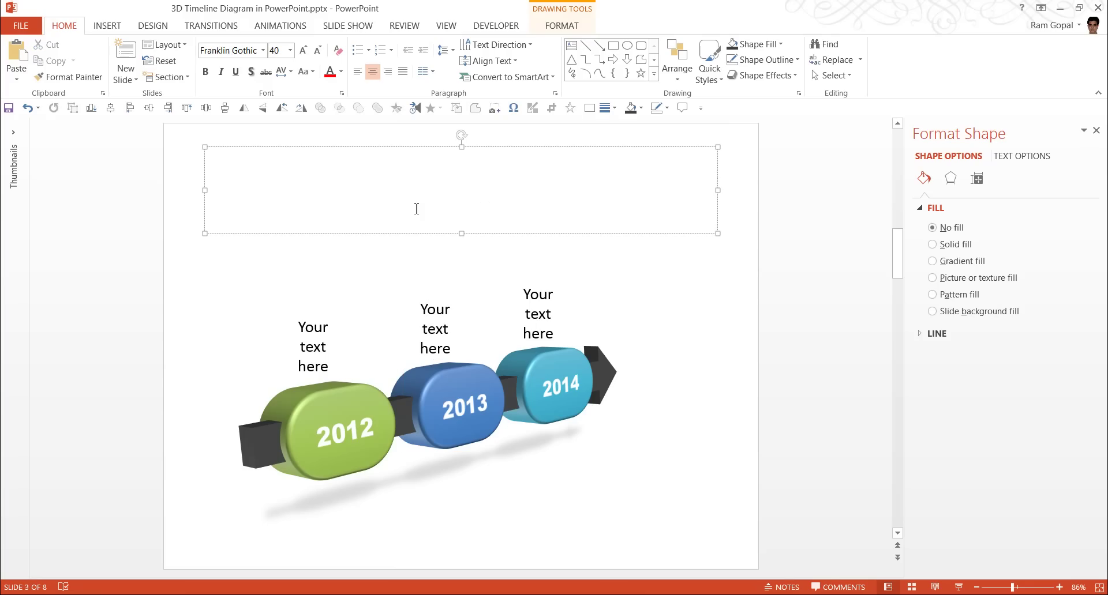
pyautogui.write('3D Ti')
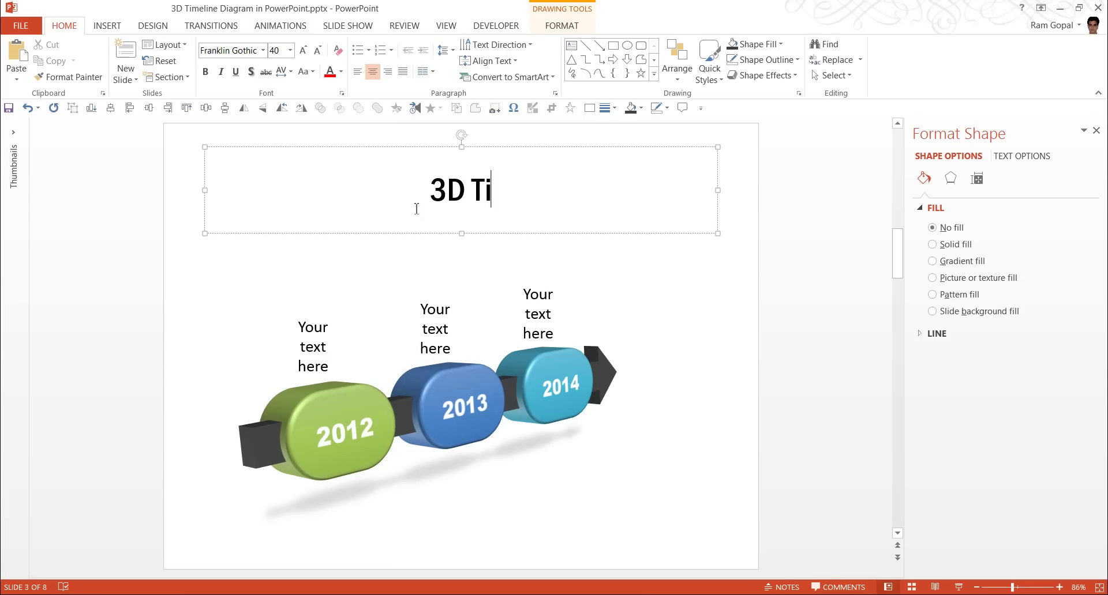
pyautogui.write('meline in Powe')
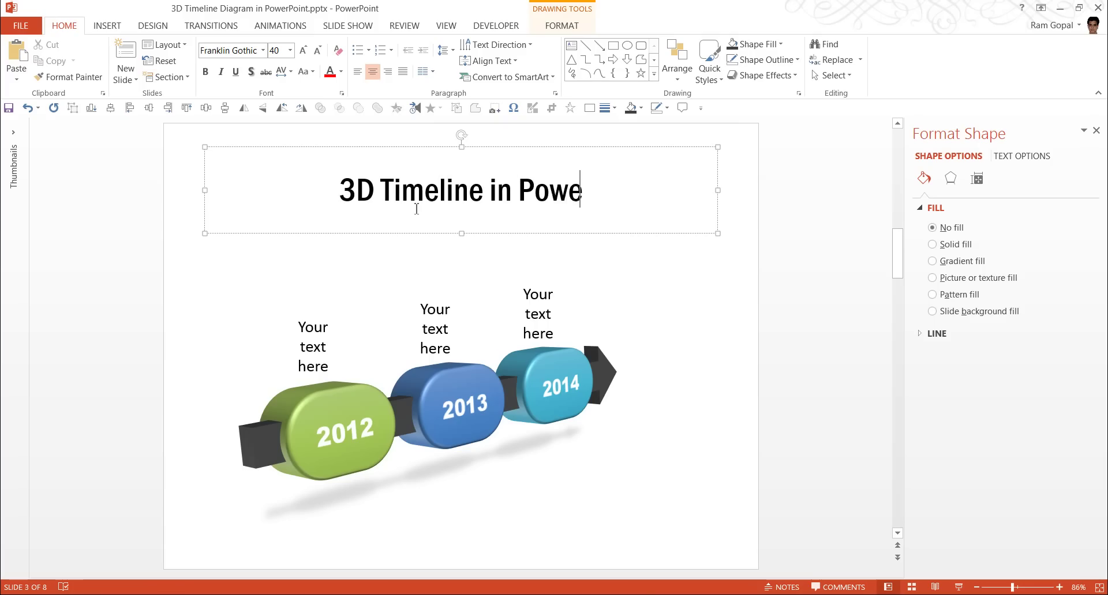
pyautogui.write('rPoint')
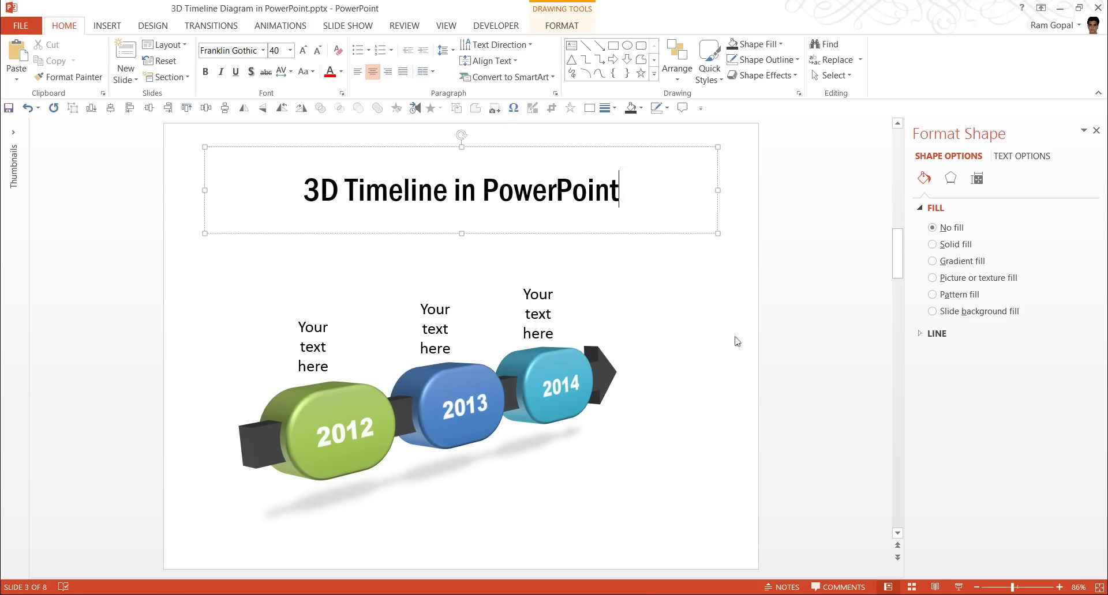
pyautogui.click(749, 337)
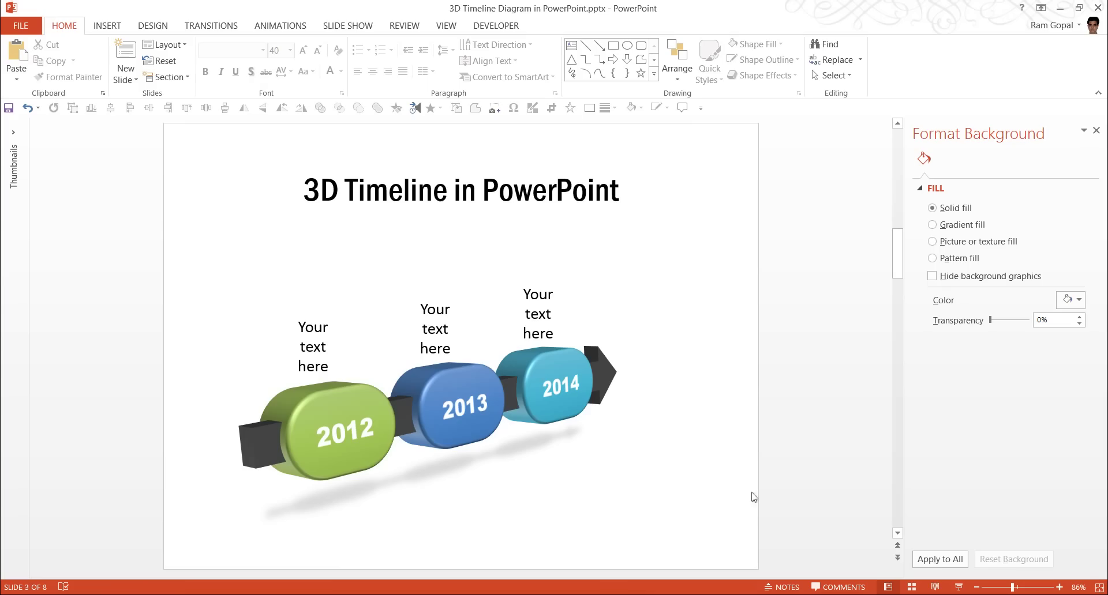
# - Play the slide show from the roadmap slide, revealing labels and flags, to 'The path we traveled'
pyautogui.scroll(-1, 815, 506)
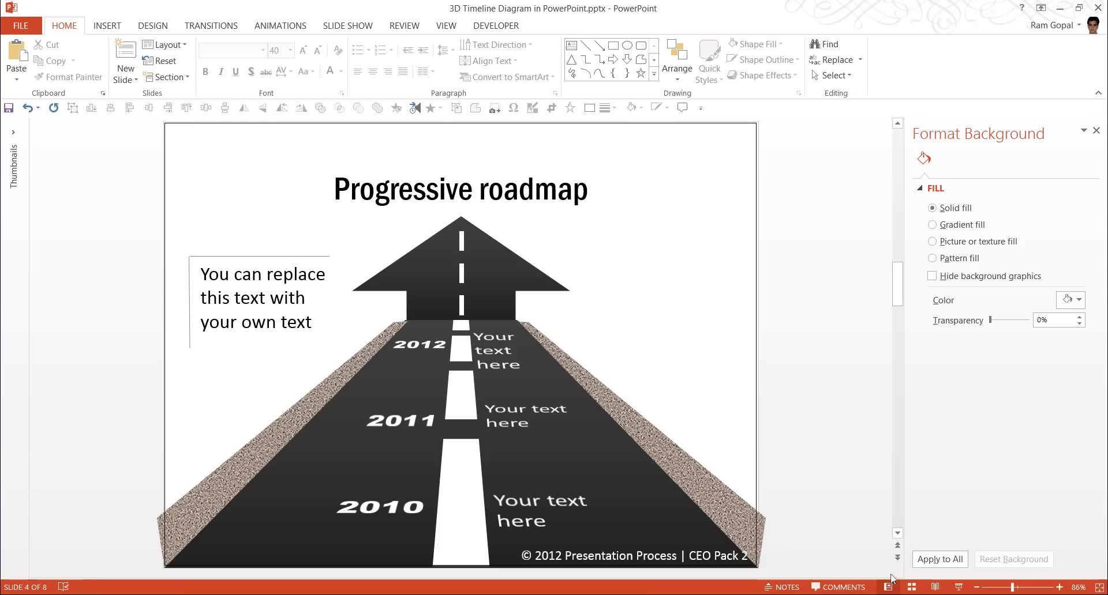
pyautogui.click(958, 588)
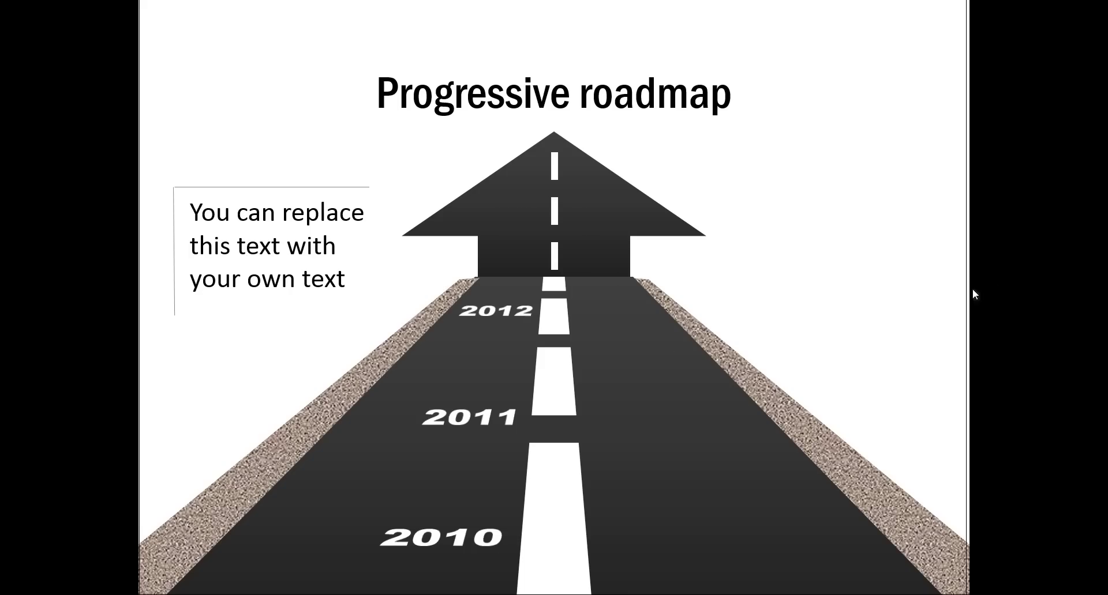
pyautogui.click(900, 314)
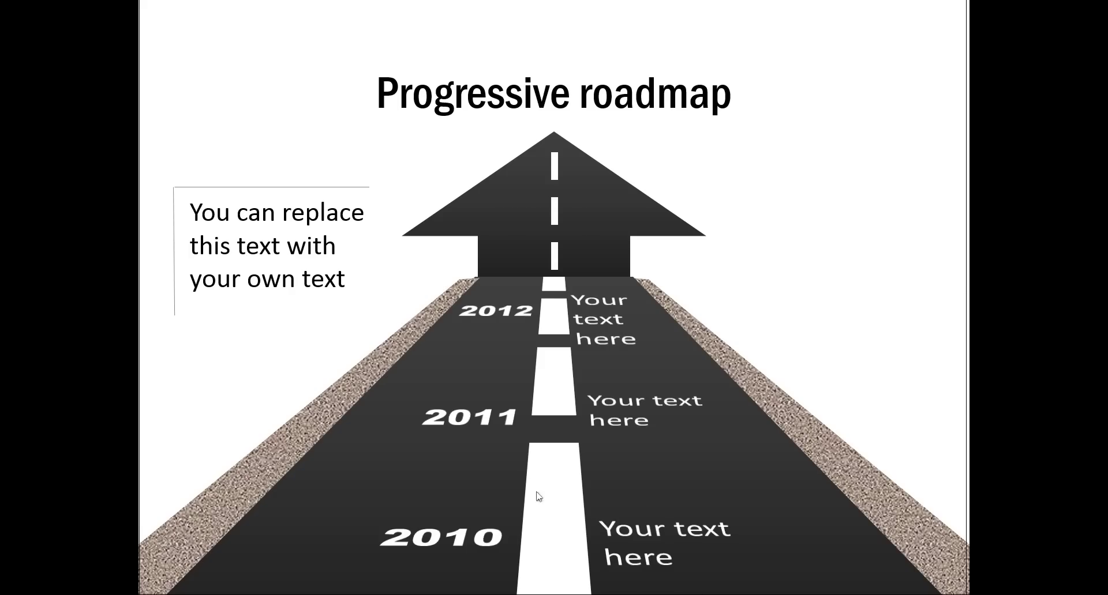
pyautogui.click(913, 285)
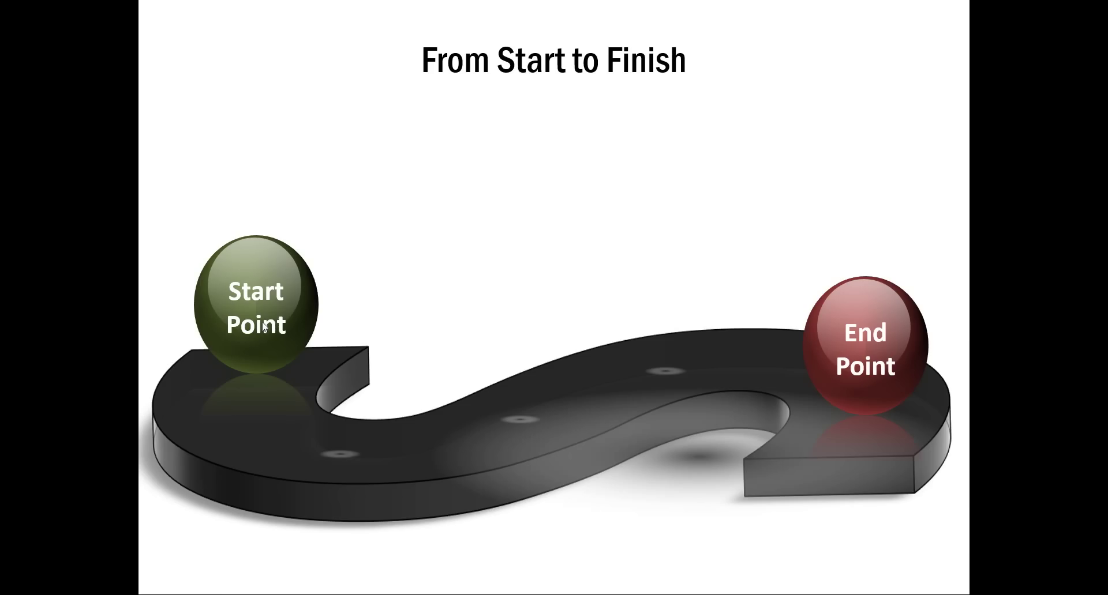
pyautogui.click(817, 212)
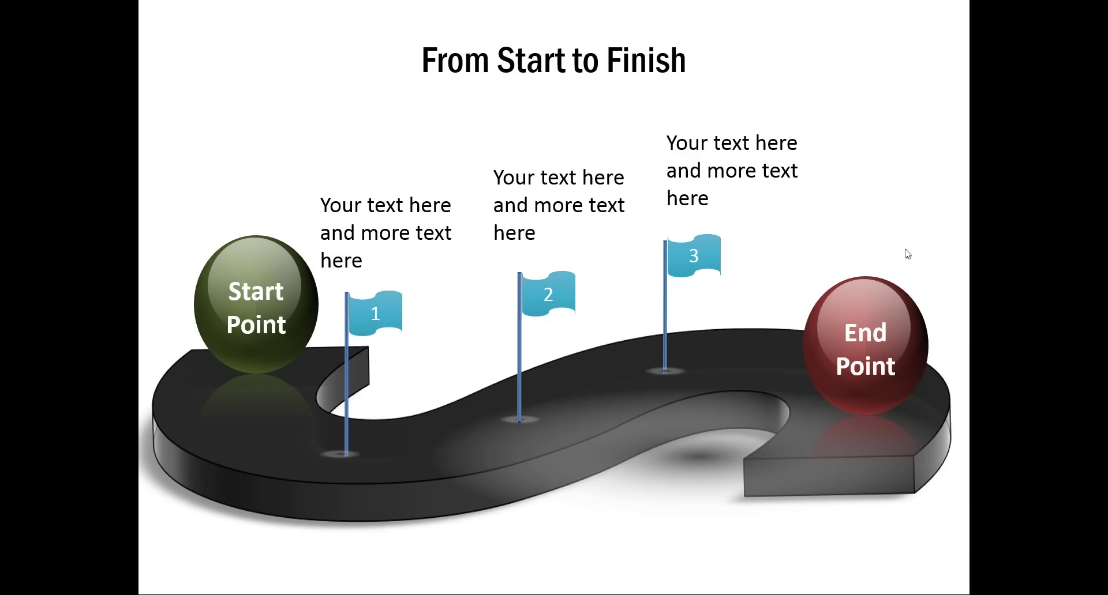
pyautogui.click(952, 196)
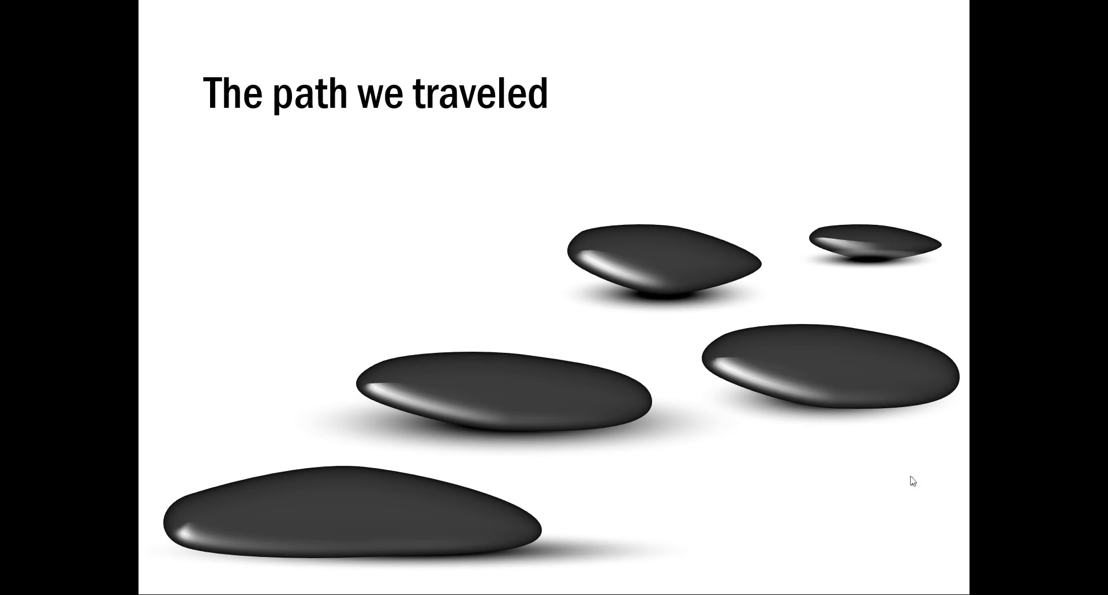
# - Reveal the stones' year labels, then advance to the CEO Packs source slide
pyautogui.click(922, 499)
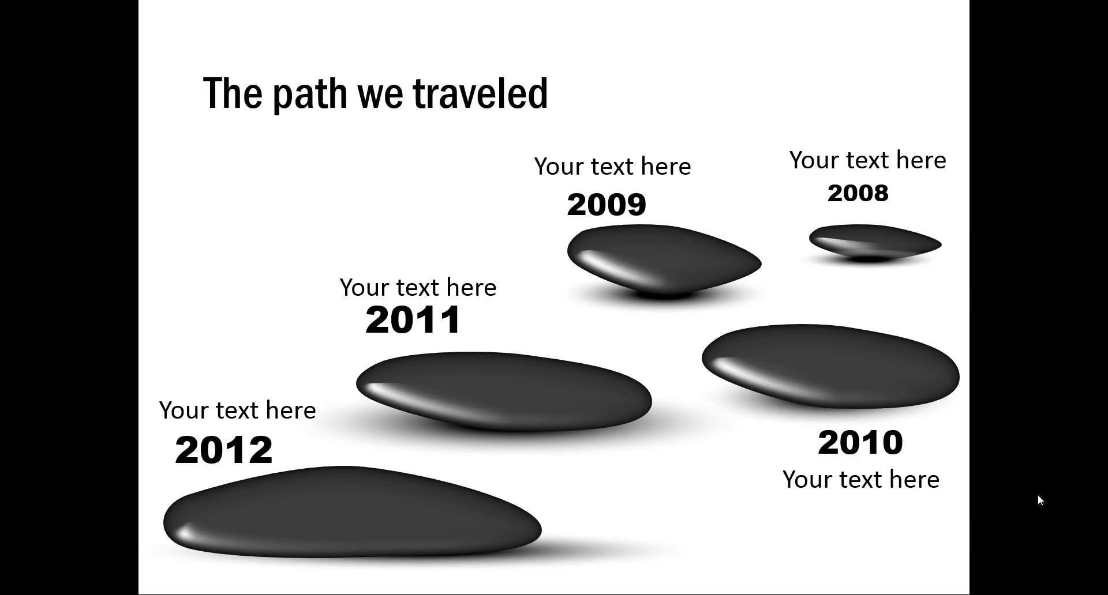
pyautogui.click(1037, 500)
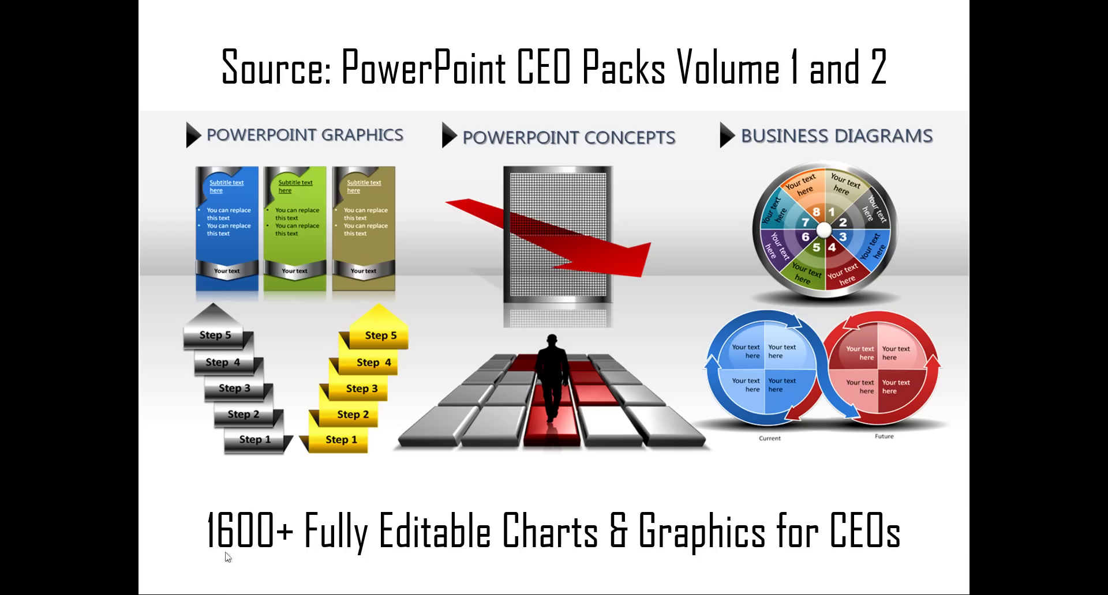
# - Advance the slide show to the closing 'Please visit us at Presentation-Process.com' slide
pyautogui.click(845, 470)
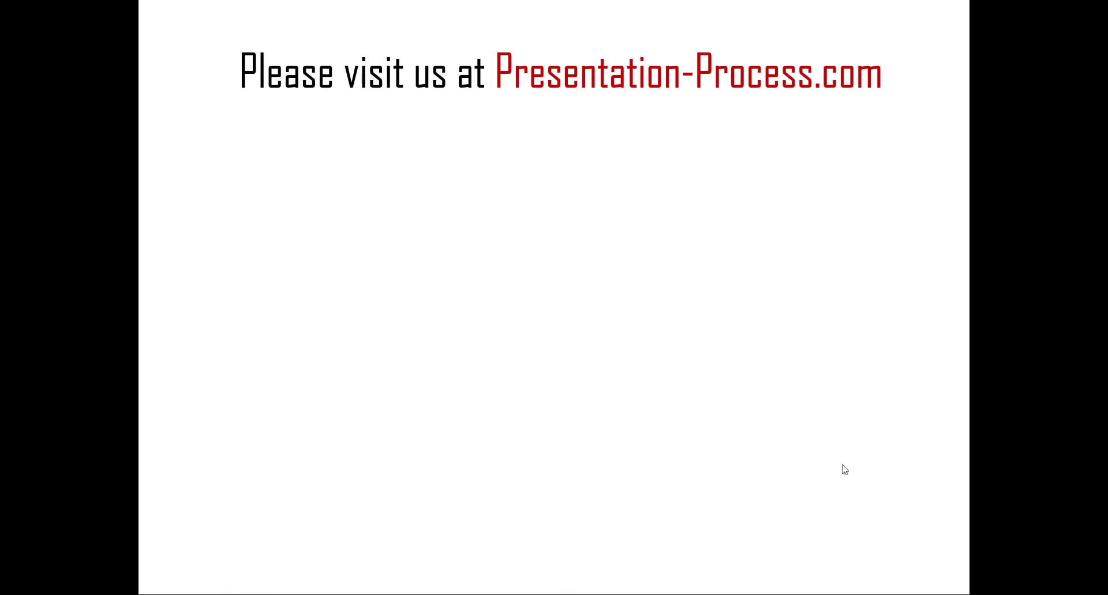